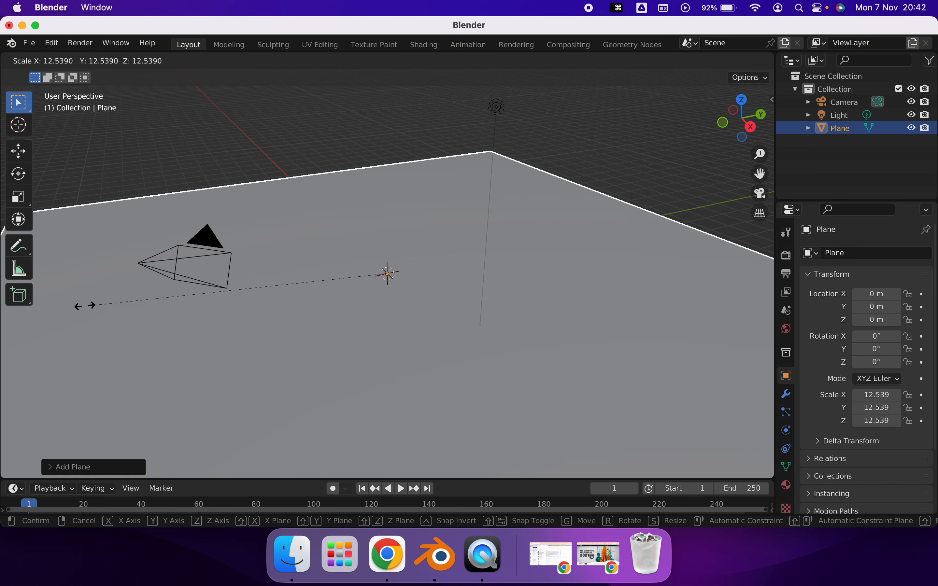
Scale the plane up uniformly to about 16.6 so it forms a large floor.
{"action": "left_click", "coordinate": [760, 310]}
{"action": "scroll", "coordinate": [503, 285], "scroll_direction": "down", "scroll_amount": 5}
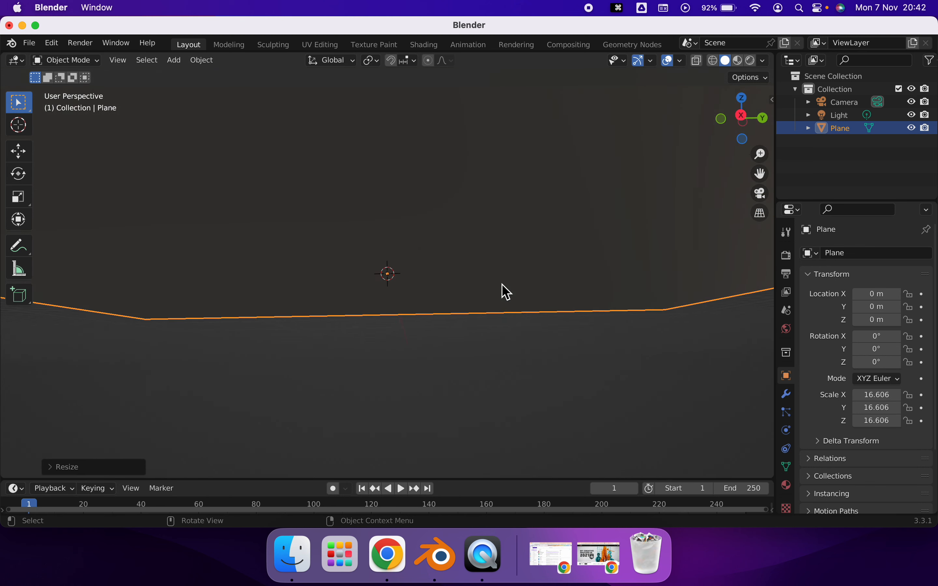
{"action": "scroll", "coordinate": [502, 285], "scroll_direction": "up", "scroll_amount": 8}
{"action": "scroll", "coordinate": [503, 286], "scroll_direction": "left", "scroll_amount": 2}
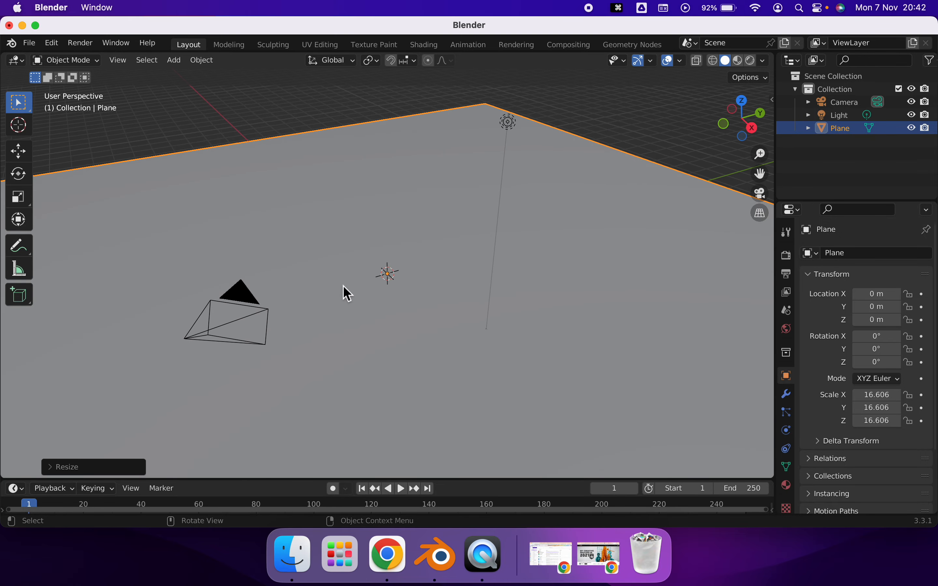
Add a UV sphere with 16 segments and 8 rings at the centre of the plane.
{"action": "left_click", "coordinate": [175, 61]}
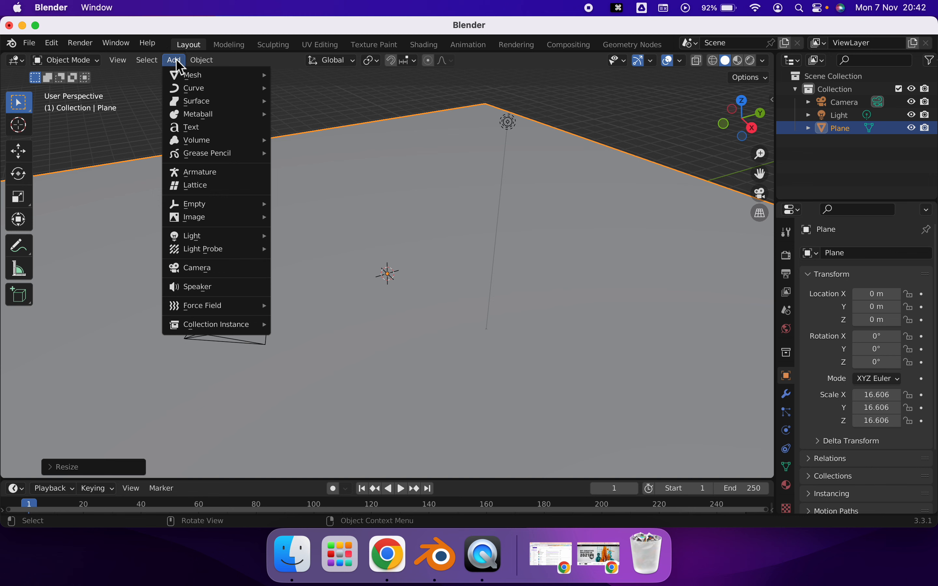
{"action": "mouse_move", "coordinate": [195, 77]}
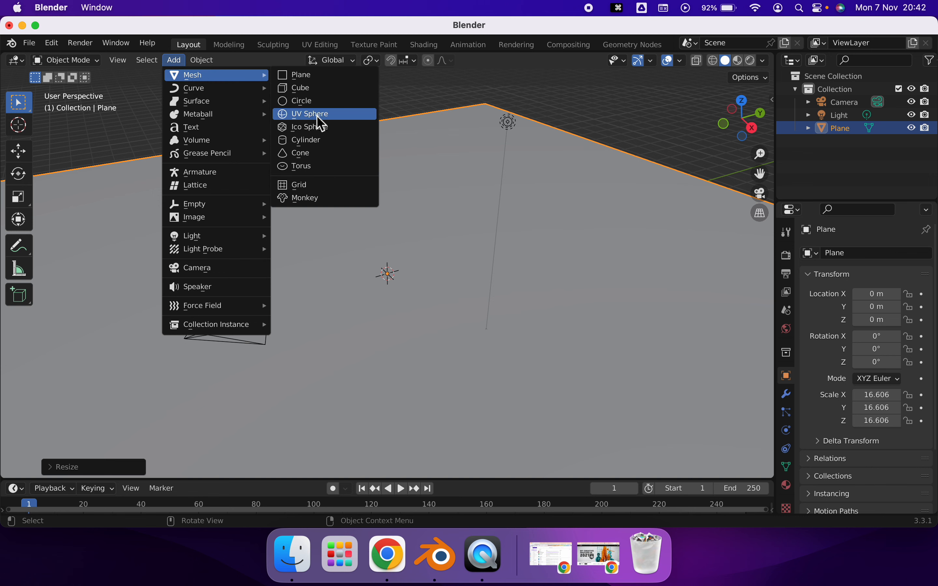
{"action": "left_click", "coordinate": [334, 115]}
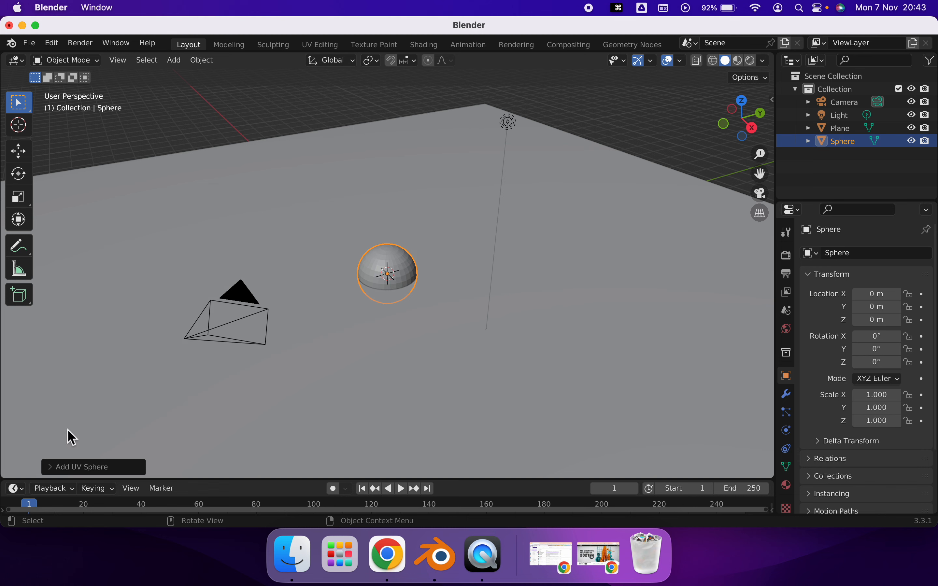
{"action": "left_click", "coordinate": [54, 469]}
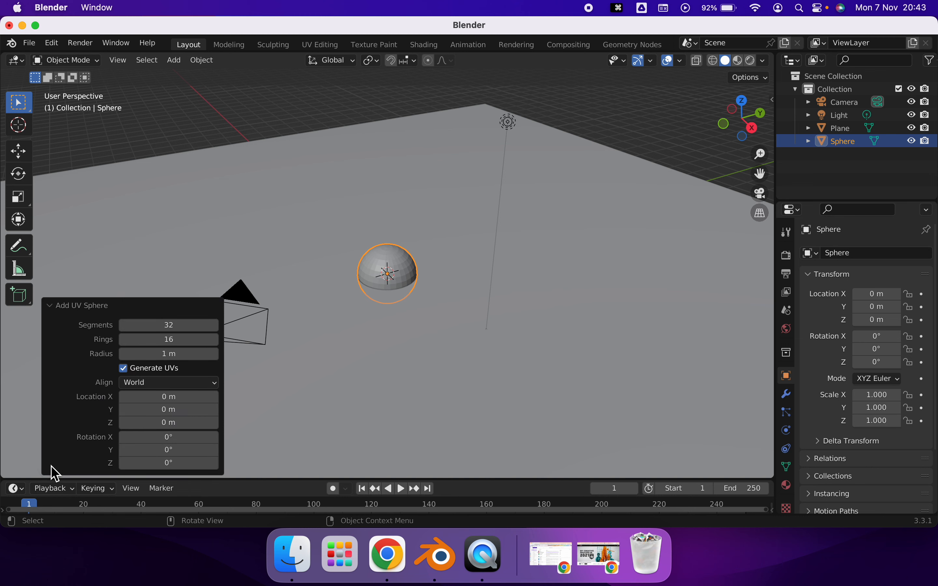
{"action": "left_click", "coordinate": [152, 330]}
{"action": "type", "text": "16"}
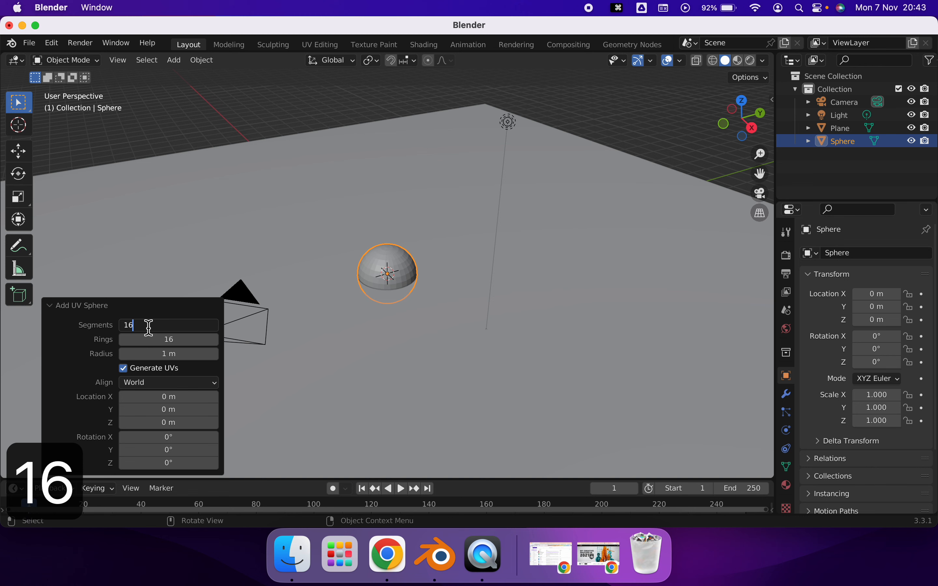
{"action": "key", "text": "Return"}
{"action": "left_click", "coordinate": [155, 342]}
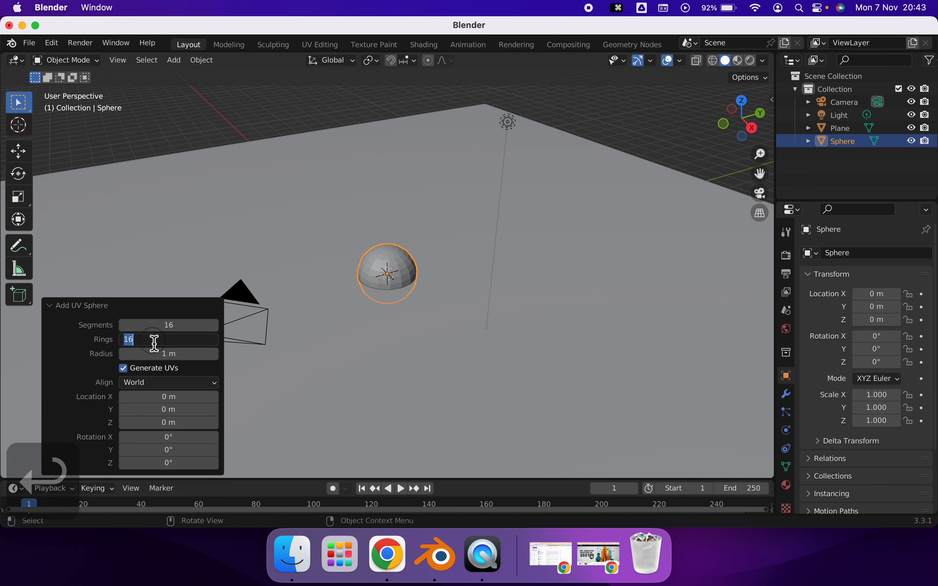
{"action": "type", "text": "8"}
{"action": "key", "text": "Return"}
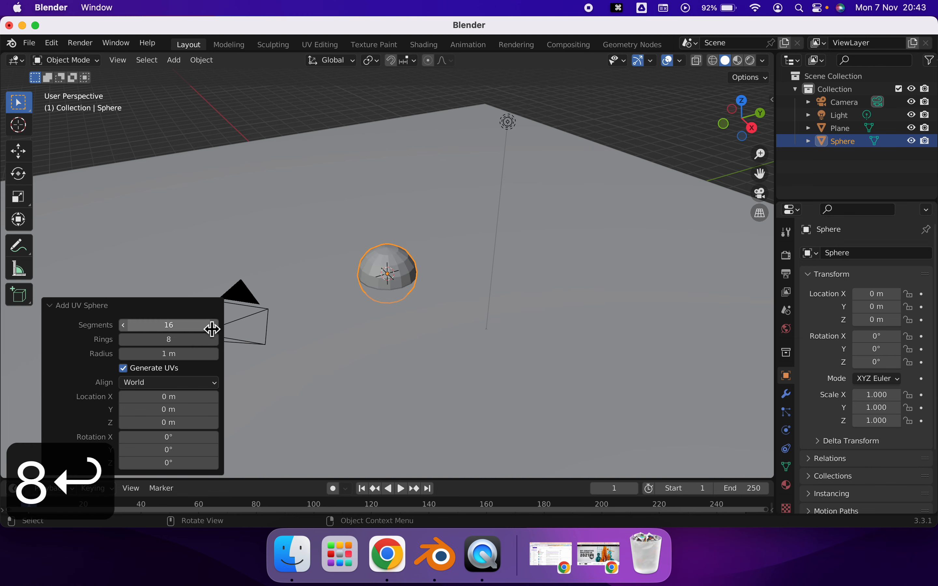
Give the sphere a new material with nodes turned off and a bright green base color.
{"action": "left_click", "coordinate": [308, 262]}
{"action": "left_click", "coordinate": [388, 266]}
{"action": "scroll", "coordinate": [393, 266], "scroll_direction": "up", "scroll_amount": 2}
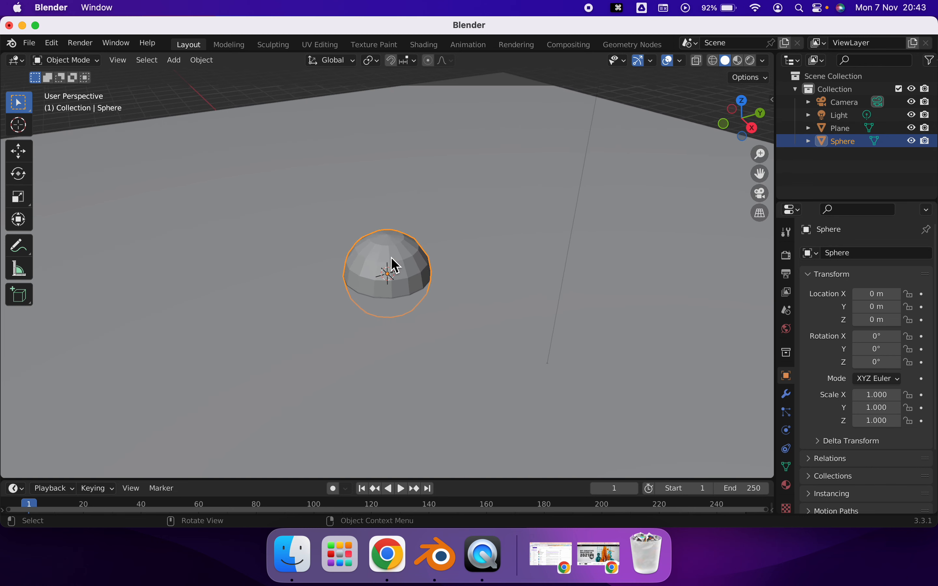
{"action": "scroll", "coordinate": [394, 265], "scroll_direction": "up", "scroll_amount": 2}
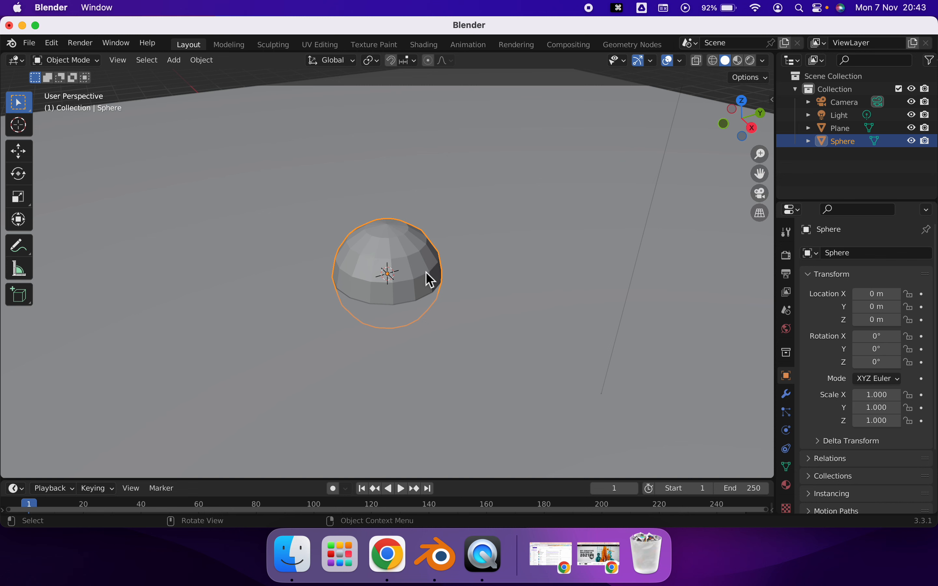
{"action": "scroll", "coordinate": [425, 272], "scroll_direction": "down", "scroll_amount": 2}
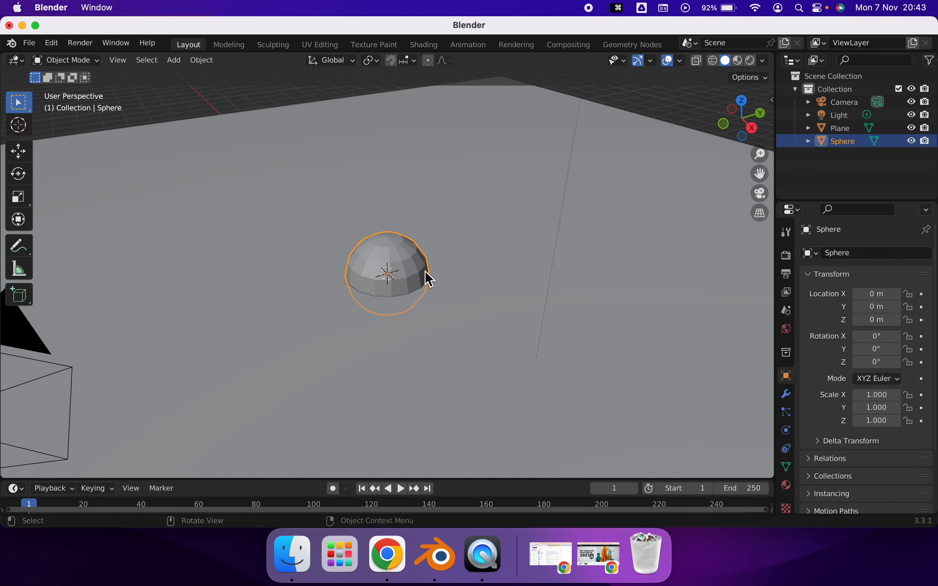
{"action": "left_click", "coordinate": [787, 485]}
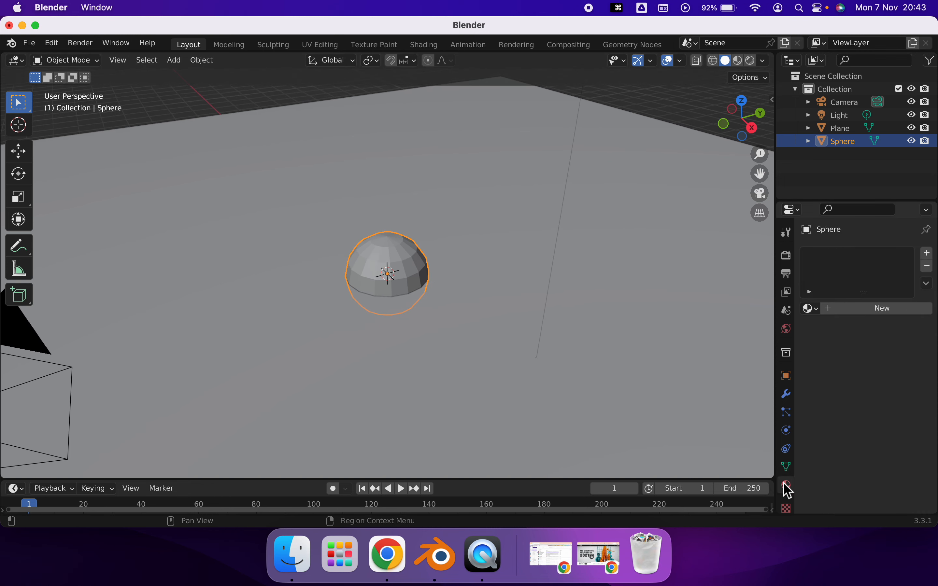
{"action": "left_click", "coordinate": [844, 311]}
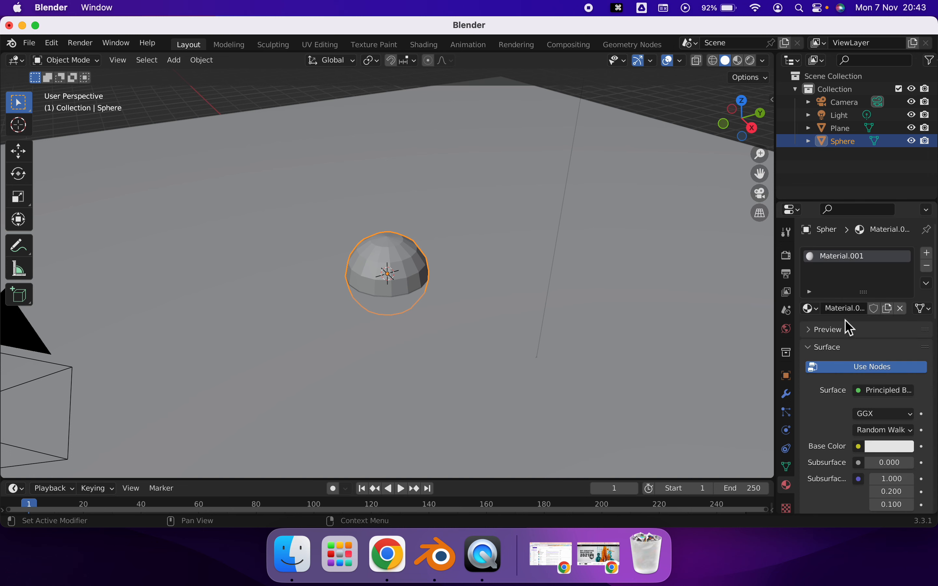
{"action": "left_click", "coordinate": [864, 375]}
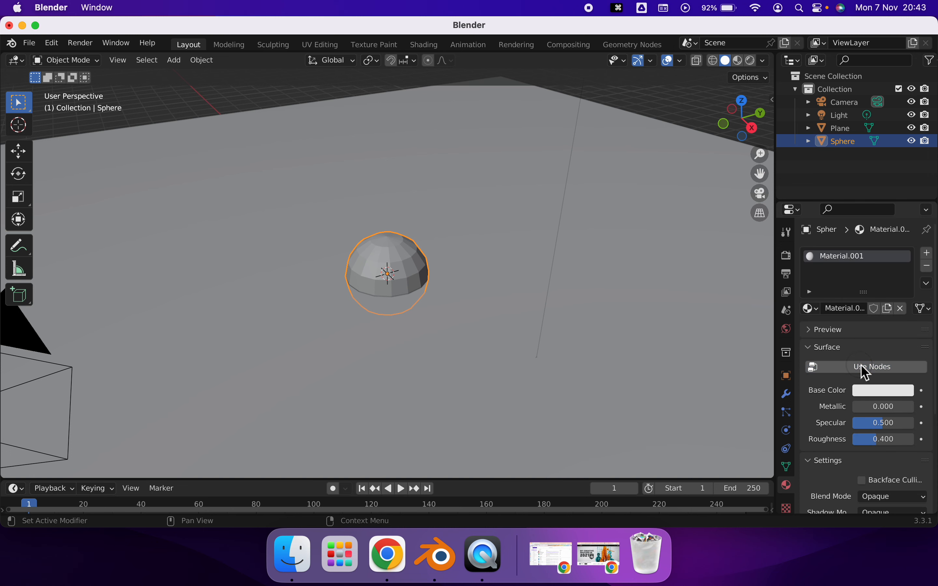
{"action": "left_click", "coordinate": [869, 391]}
{"action": "left_click", "coordinate": [818, 227]}
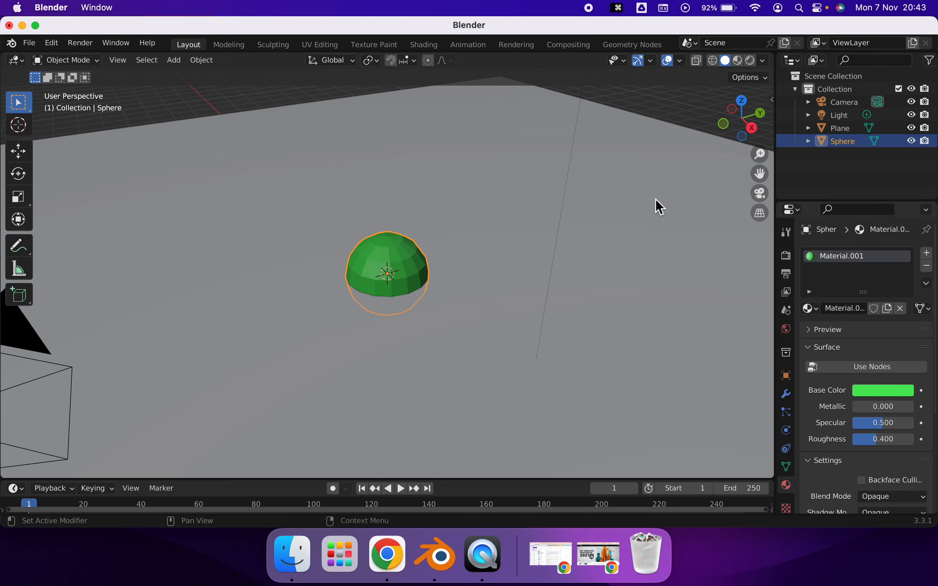
Give the plane a new material with nodes turned off and a light cyan base color (about H 0.517, S 0.551, V 0.8).
{"action": "left_click", "coordinate": [401, 162]}
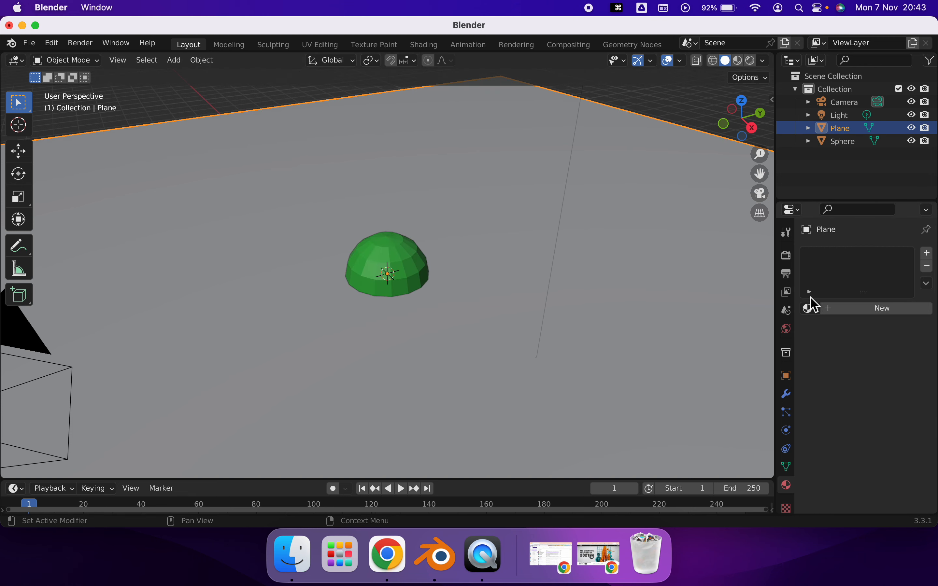
{"action": "left_click", "coordinate": [836, 310]}
{"action": "left_click", "coordinate": [846, 368]}
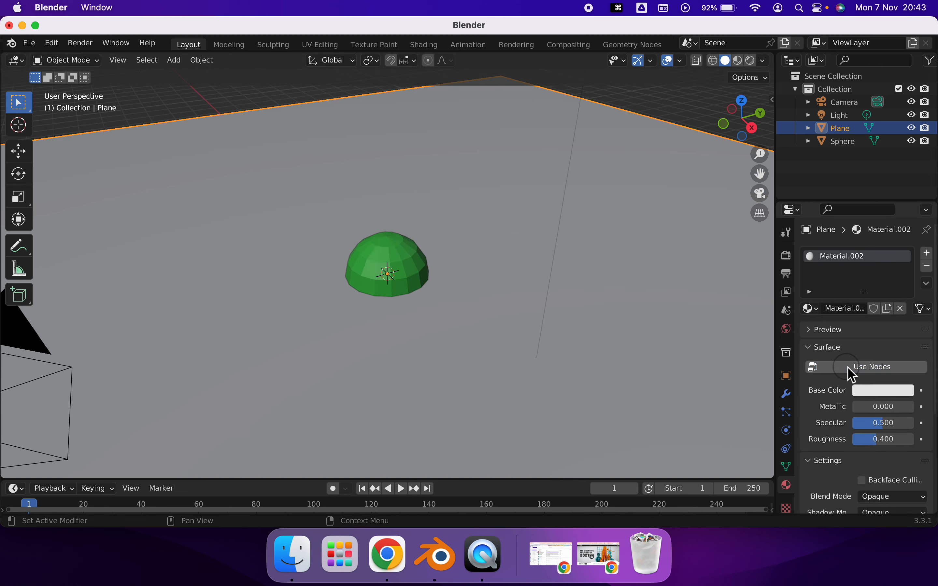
{"action": "left_click", "coordinate": [860, 389]}
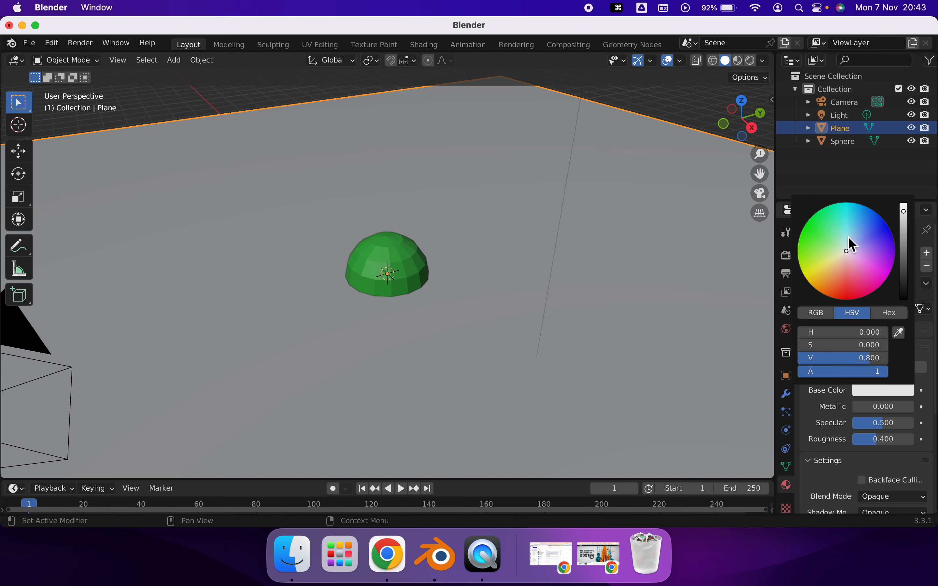
{"action": "left_click", "coordinate": [848, 238]}
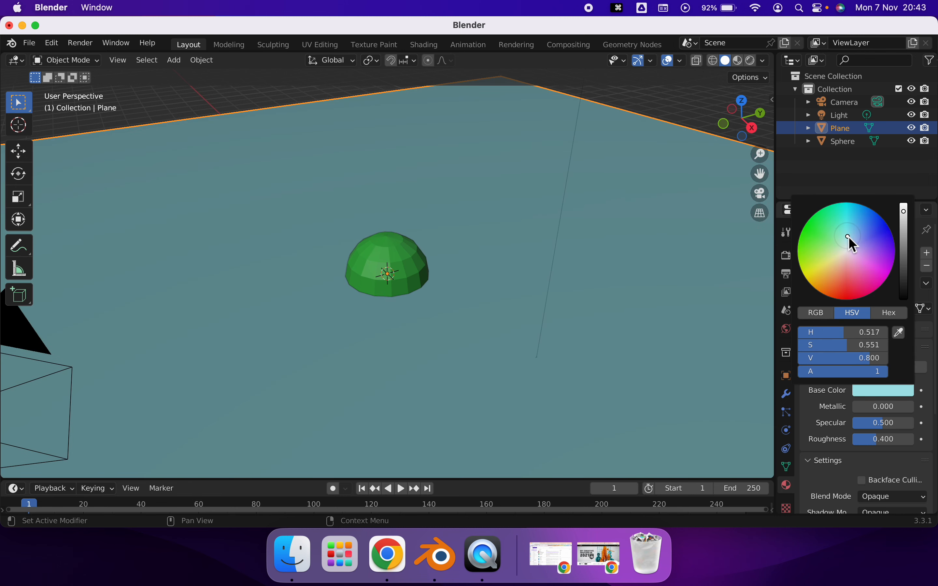
Raise the sphere about 5.74 m along the global Z axis above the plane.
{"action": "left_click", "coordinate": [395, 256]}
{"action": "scroll", "coordinate": [394, 255], "scroll_direction": "down", "scroll_amount": 3}
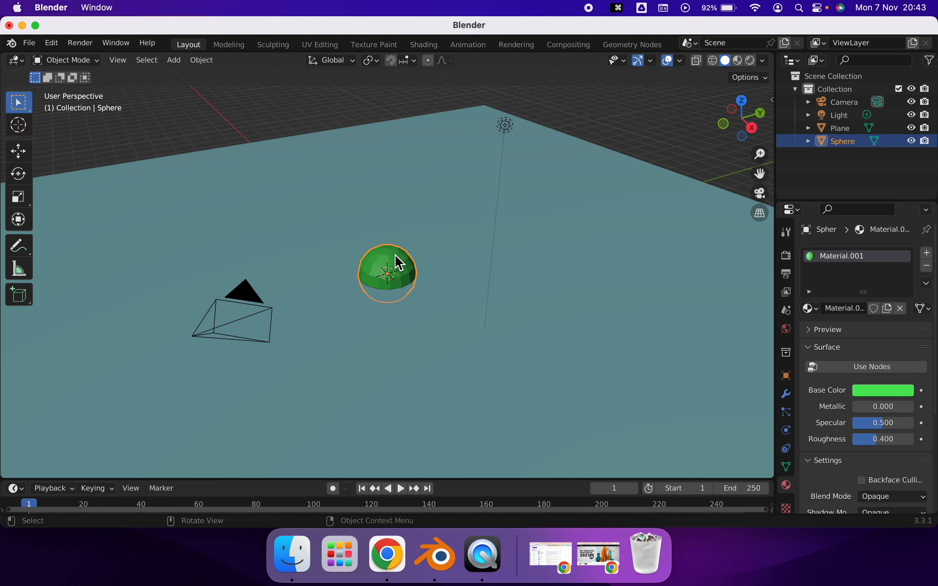
{"action": "key", "text": "g"}
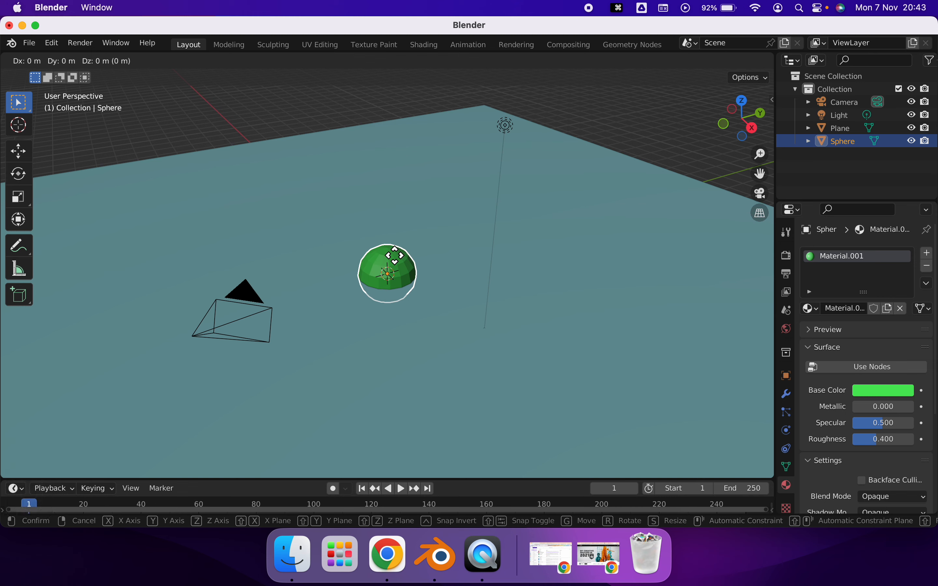
{"action": "key", "text": "z"}
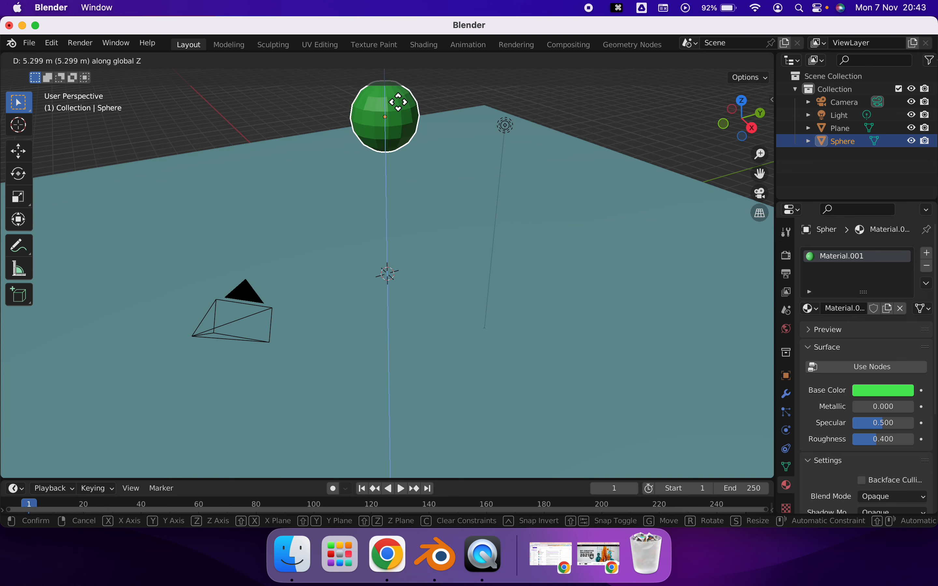
{"action": "left_click", "coordinate": [398, 90]}
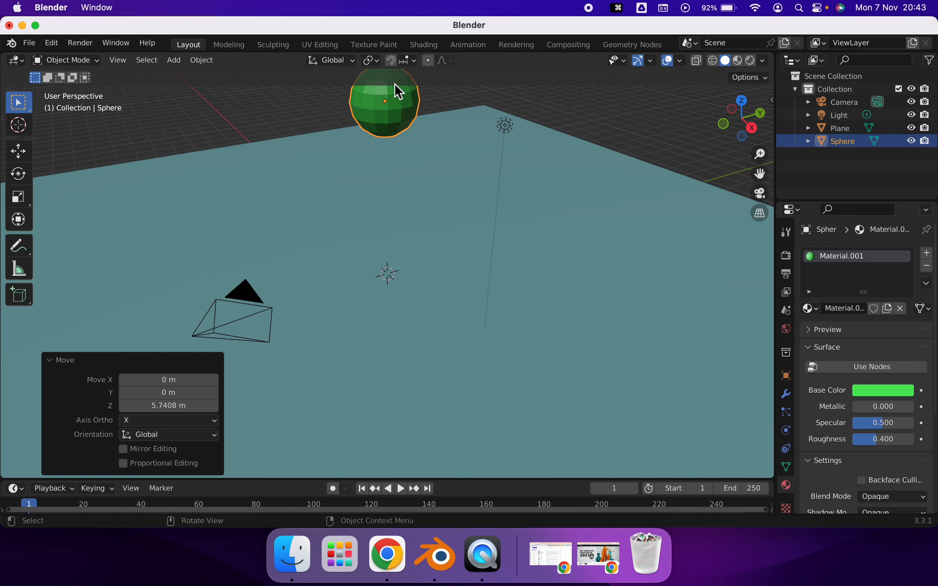
Enable Collision physics on the plane.
{"action": "left_click", "coordinate": [540, 305]}
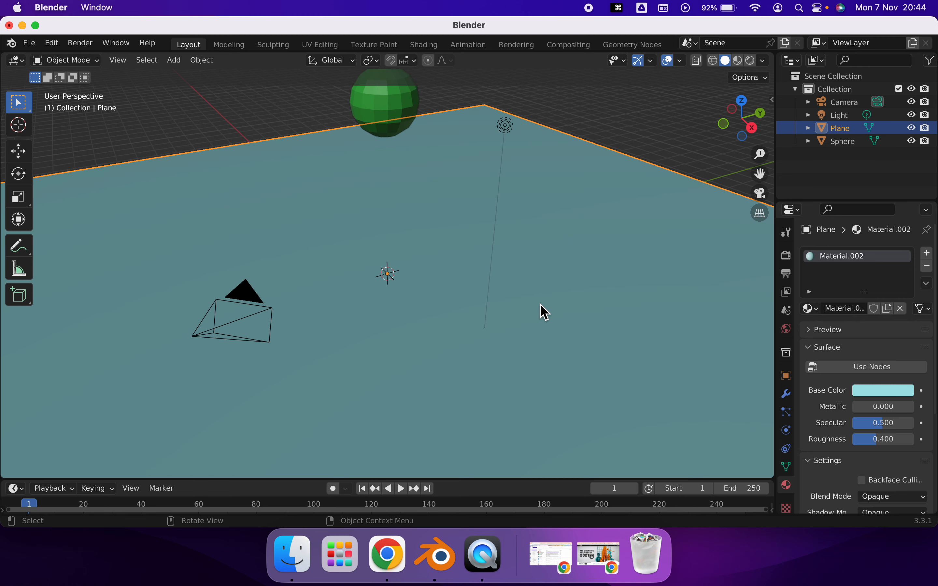
{"action": "left_click", "coordinate": [791, 438]}
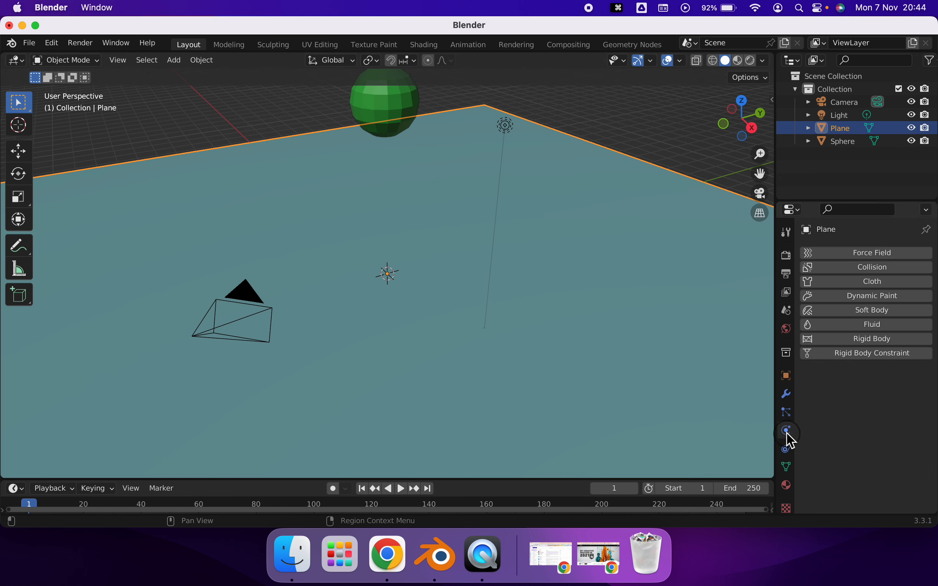
{"action": "left_click", "coordinate": [845, 271]}
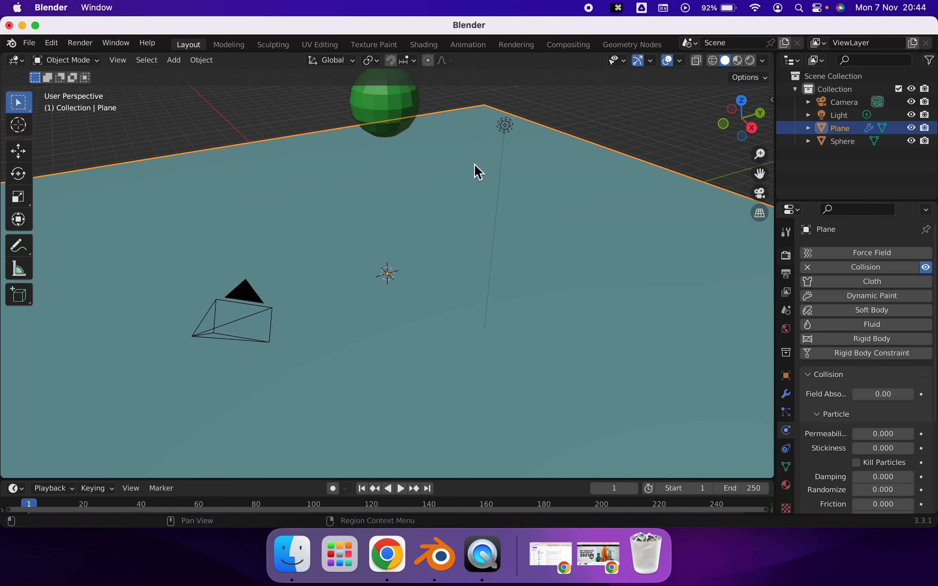
Enable Soft Body physics on the sphere and turn off its Goal option.
{"action": "left_click", "coordinate": [377, 111]}
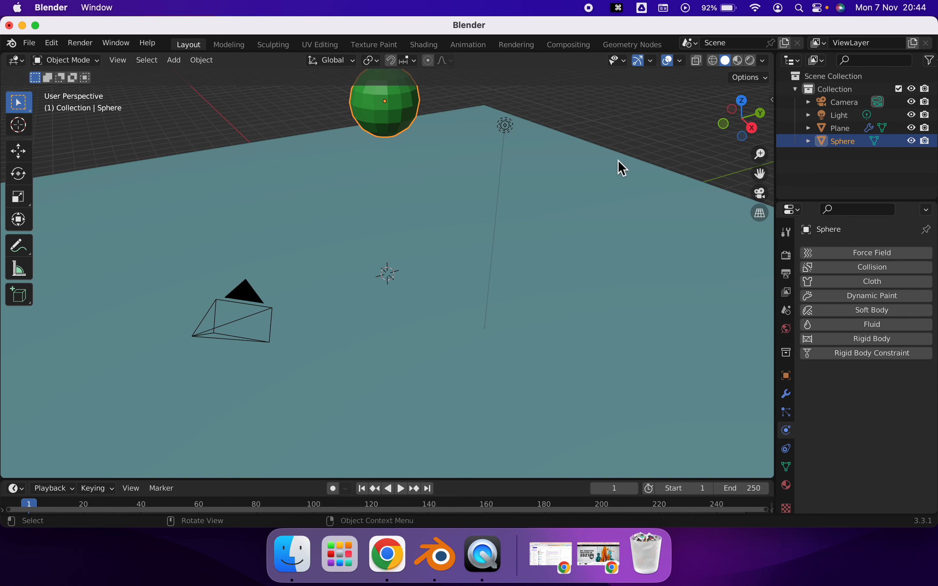
{"action": "left_click", "coordinate": [845, 313]}
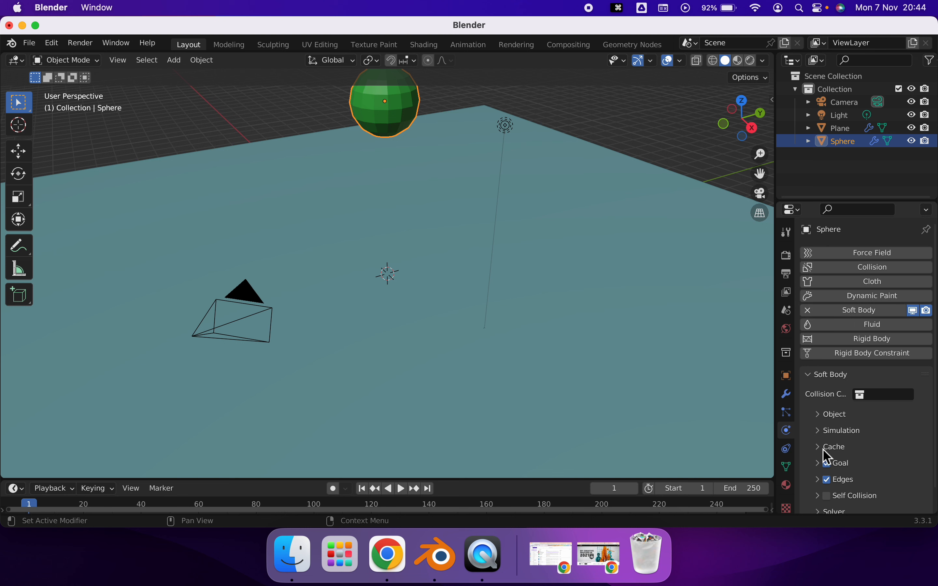
{"action": "left_click", "coordinate": [828, 465]}
Set the Bending value in the sphere's soft body Edges settings to 5.
{"action": "left_click", "coordinate": [821, 482]}
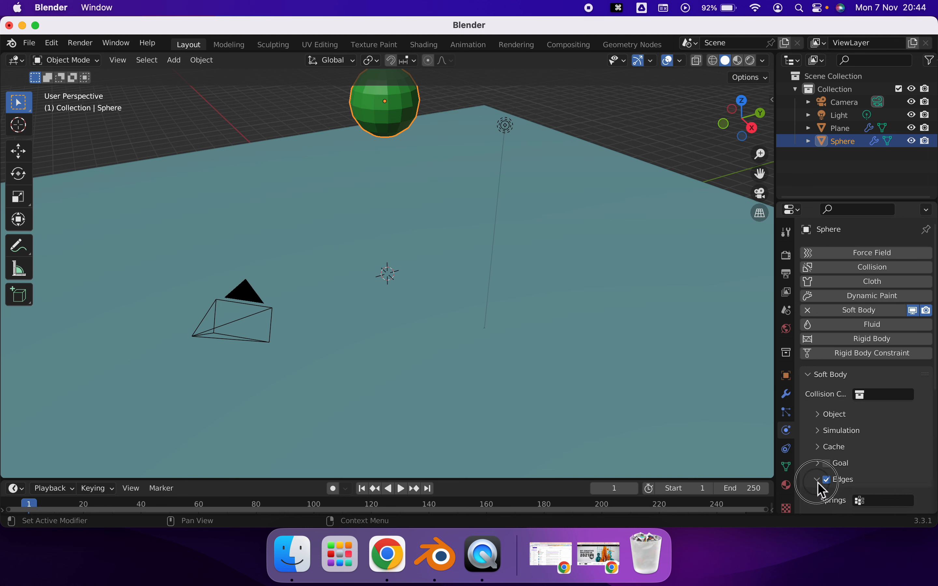
{"action": "scroll", "coordinate": [819, 486], "scroll_direction": "down", "scroll_amount": 8}
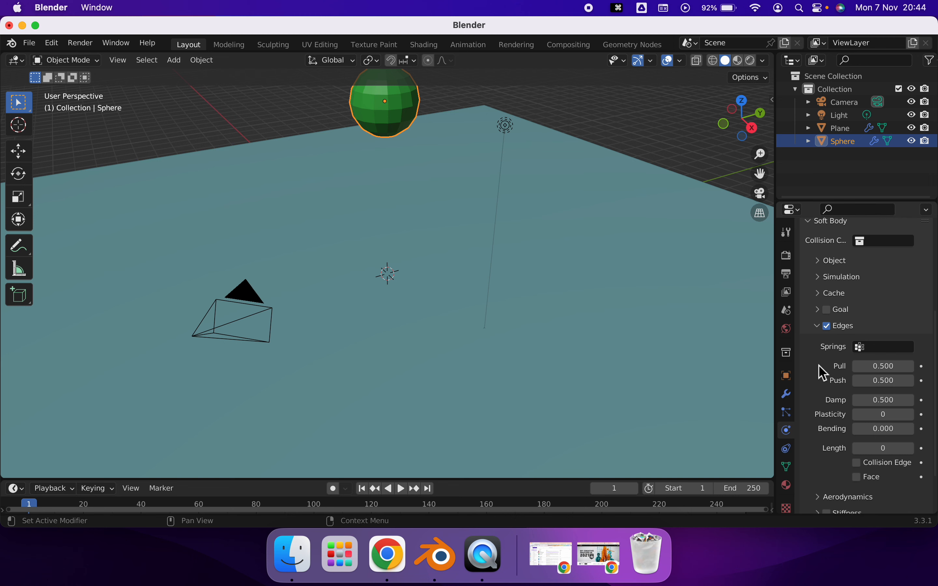
{"action": "left_click", "coordinate": [821, 329]}
{"action": "left_click", "coordinate": [818, 460]}
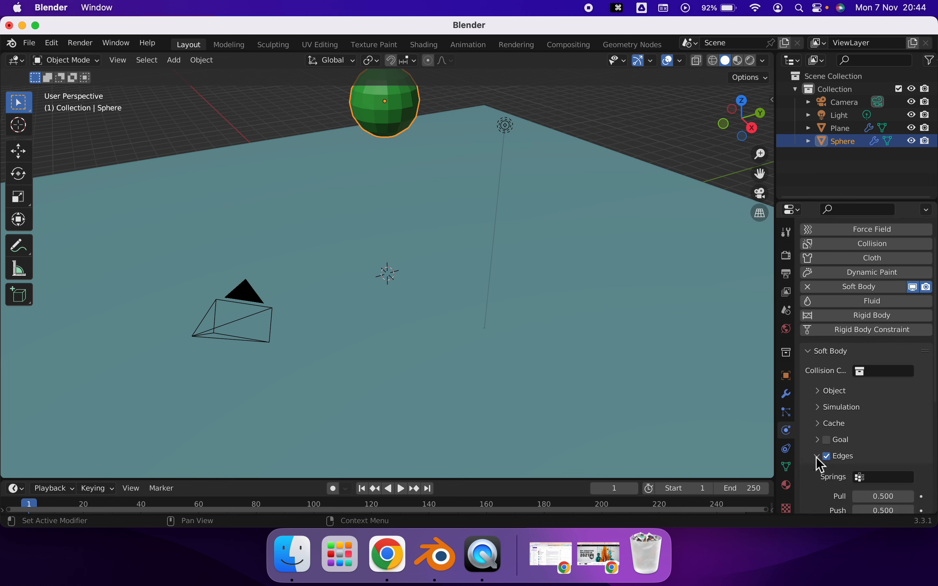
{"action": "scroll", "coordinate": [817, 461], "scroll_direction": "down", "scroll_amount": 6}
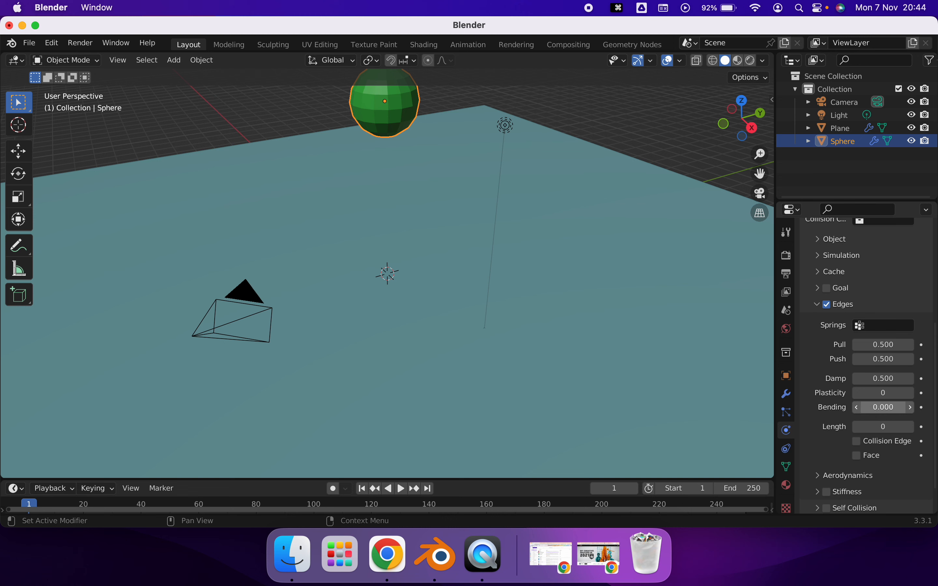
{"action": "left_click", "coordinate": [867, 408]}
{"action": "type", "text": "5"}
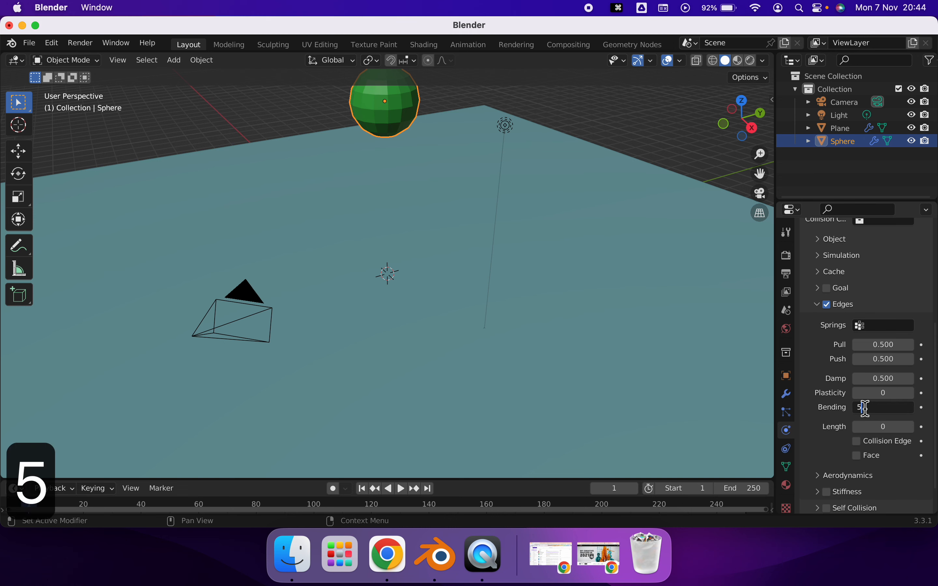
{"action": "key", "text": "Return"}
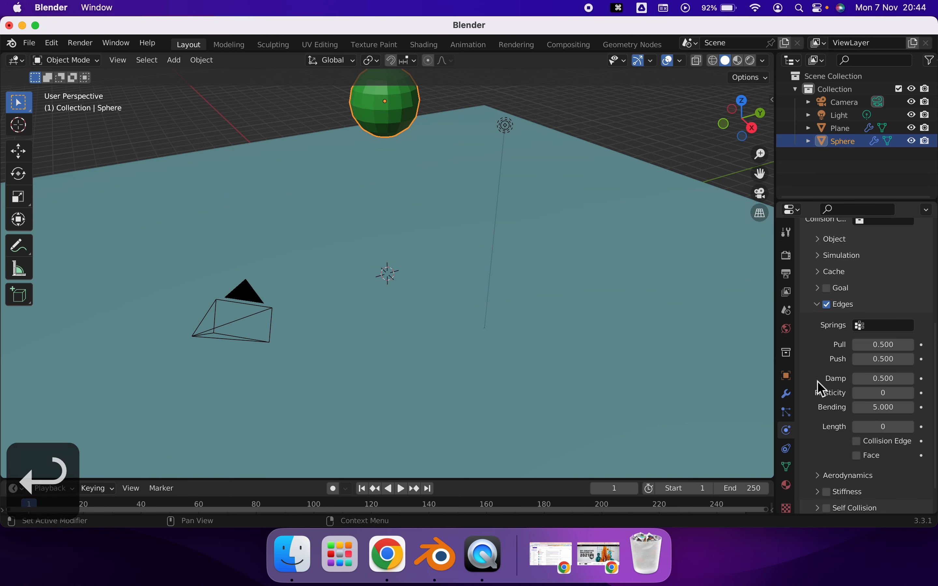
Bake the sphere's soft body cache for frames 1 to 250 and play back the simulation.
{"action": "left_click", "coordinate": [819, 271]}
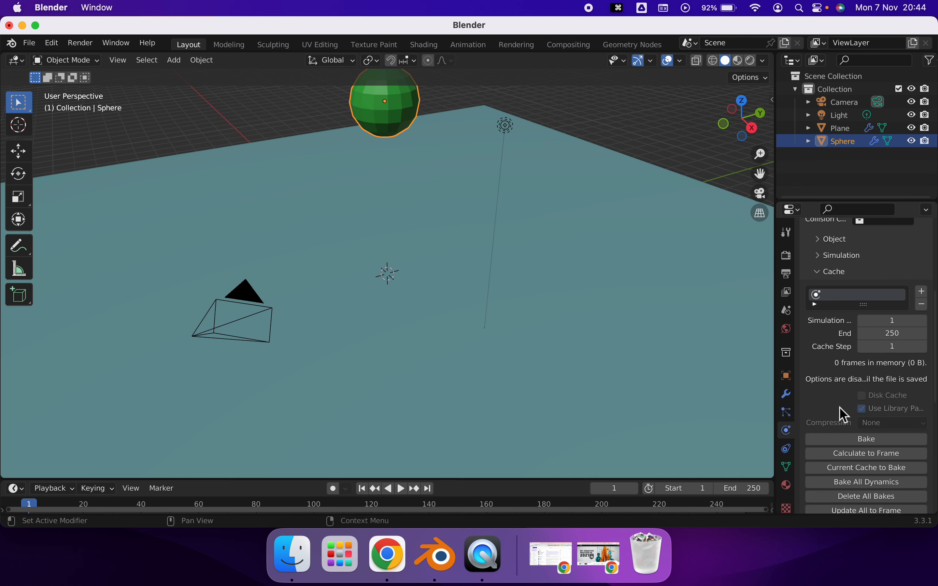
{"action": "left_click", "coordinate": [840, 442]}
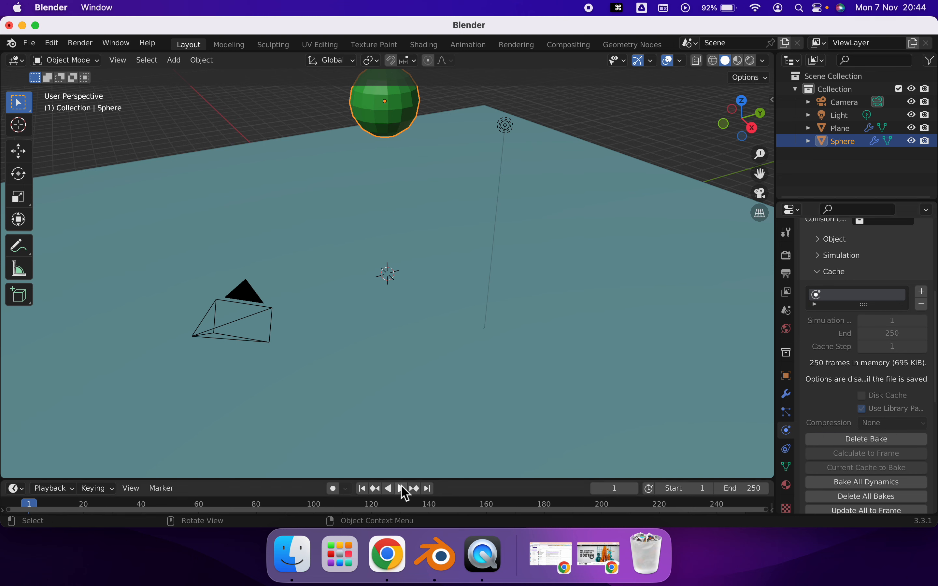
{"action": "left_click", "coordinate": [402, 489]}
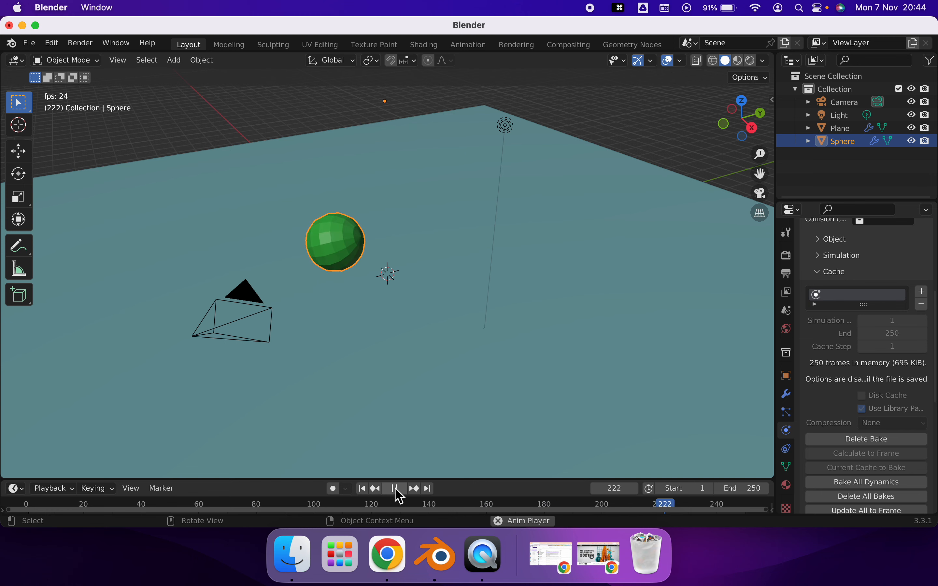
{"action": "left_click", "coordinate": [396, 489]}
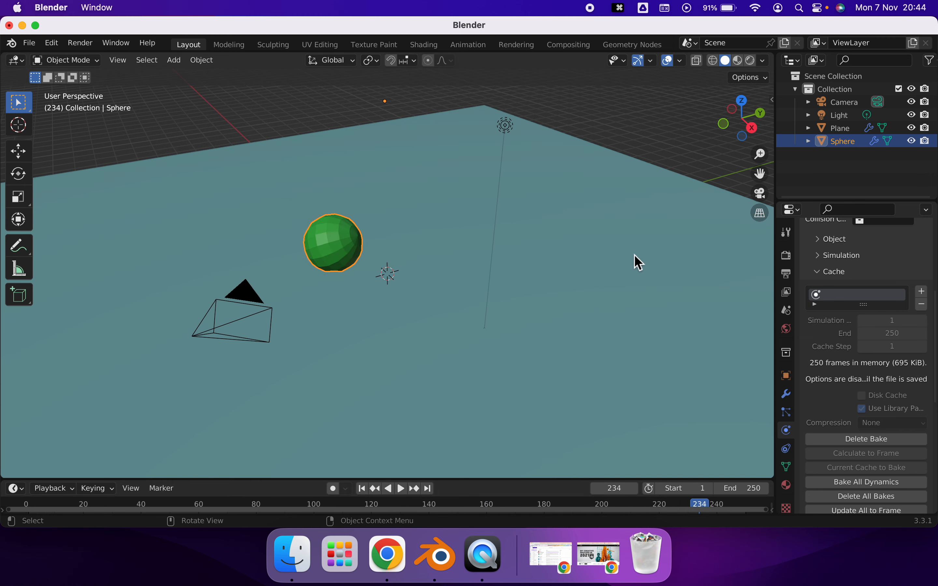
Switch the viewport to the camera view and play the baked simulation to check the framing.
{"action": "left_click", "coordinate": [760, 193]}
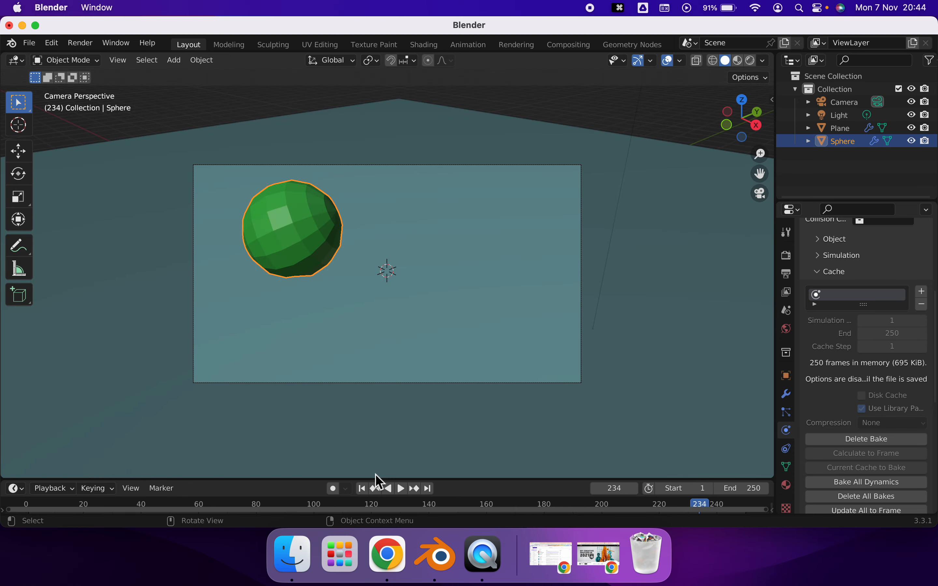
{"action": "left_click", "coordinate": [400, 489]}
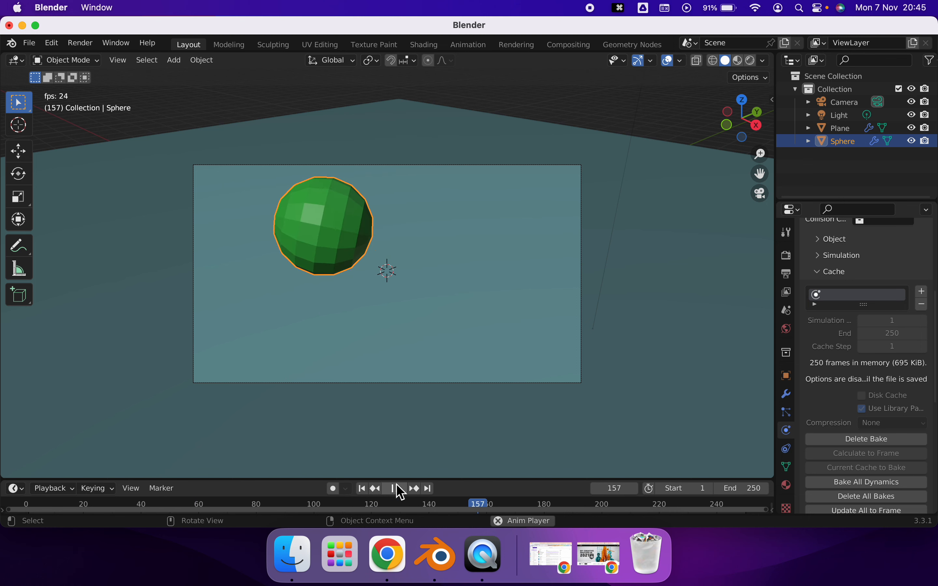
{"action": "left_click", "coordinate": [399, 488]}
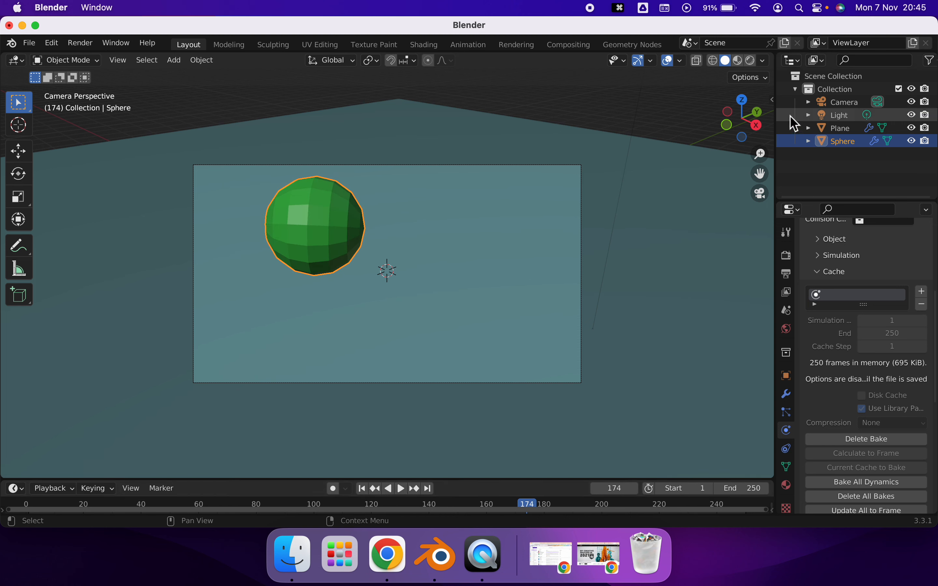
Set the camera's focal length to 25 mm and replay the animation through the camera.
{"action": "left_click", "coordinate": [811, 102]}
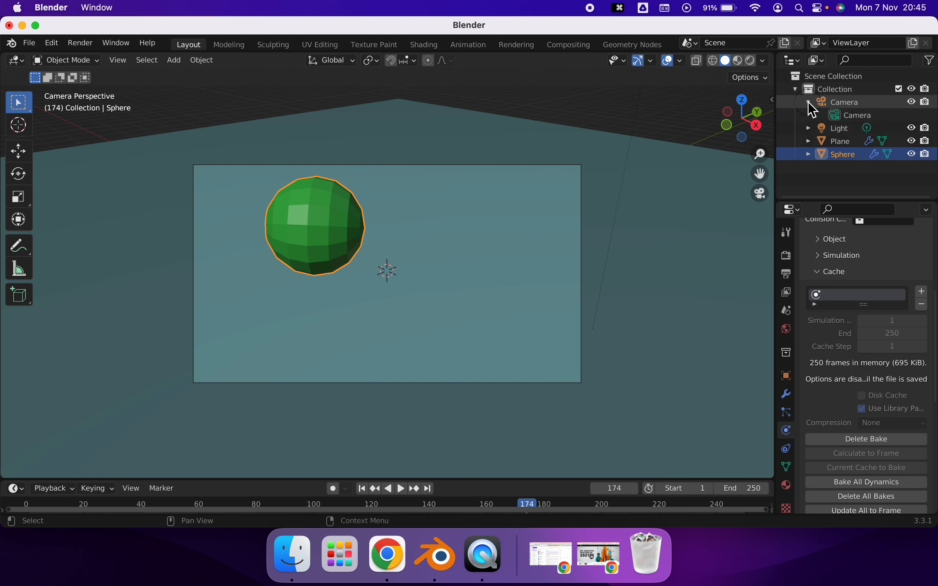
{"action": "left_click", "coordinate": [847, 115]}
{"action": "left_click", "coordinate": [785, 354]}
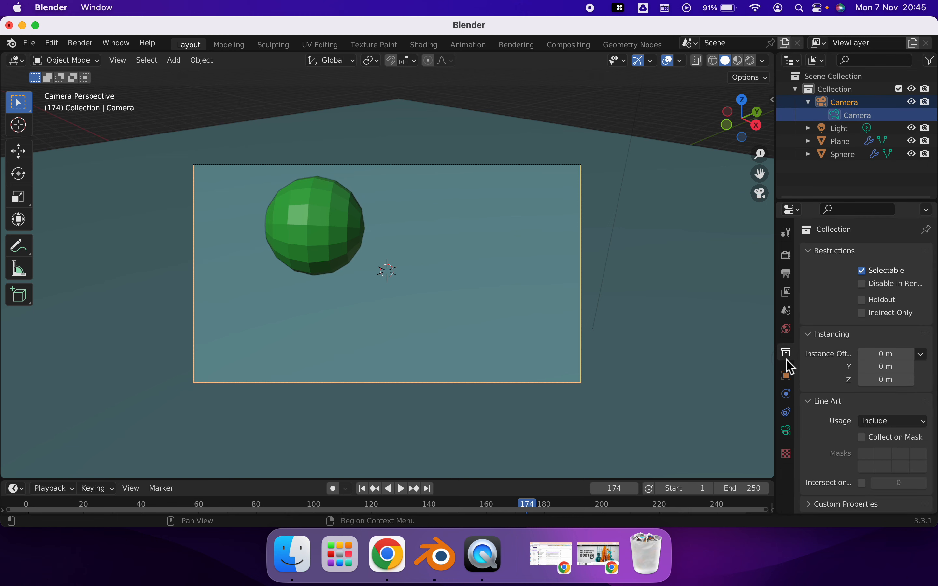
{"action": "left_click", "coordinate": [788, 330]}
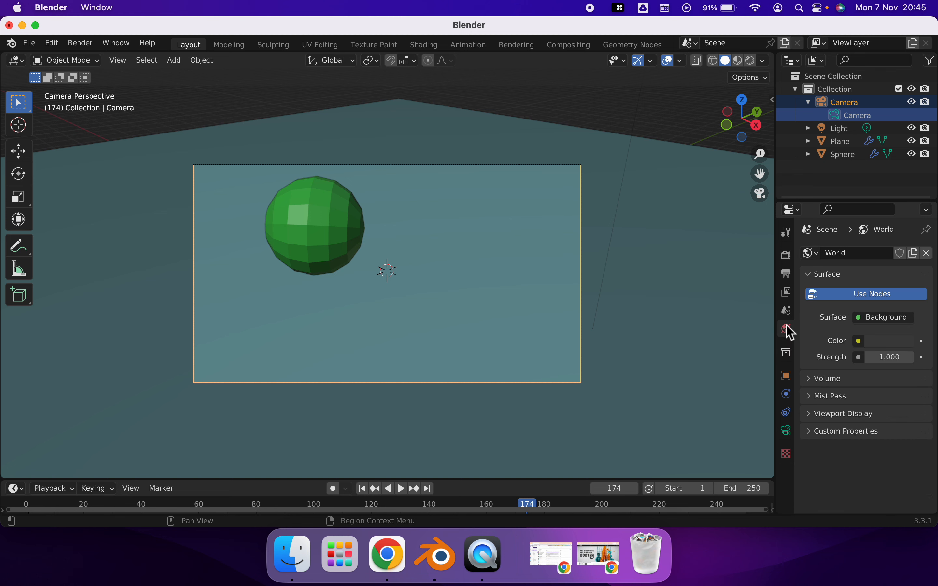
{"action": "left_click", "coordinate": [787, 309]}
{"action": "left_click", "coordinate": [786, 374]}
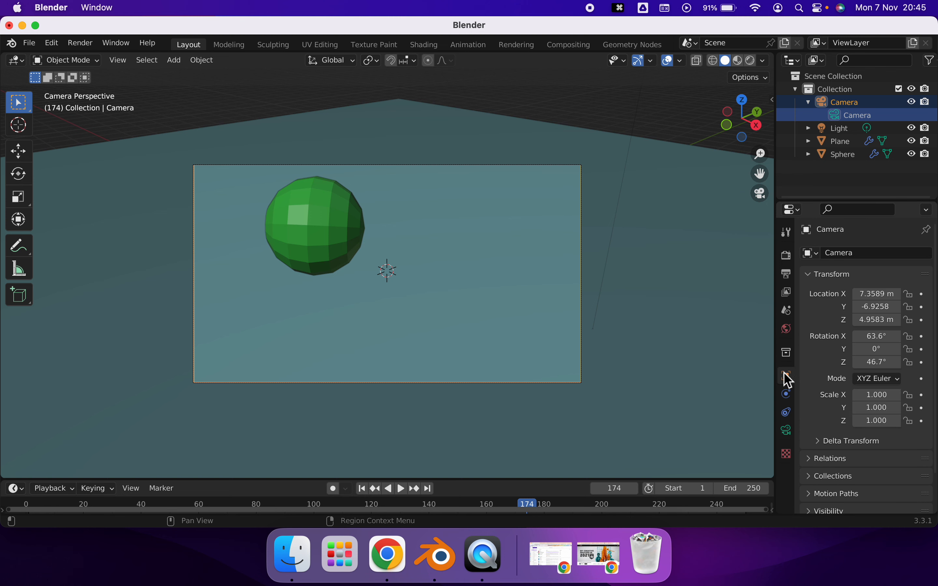
{"action": "left_click", "coordinate": [787, 395]}
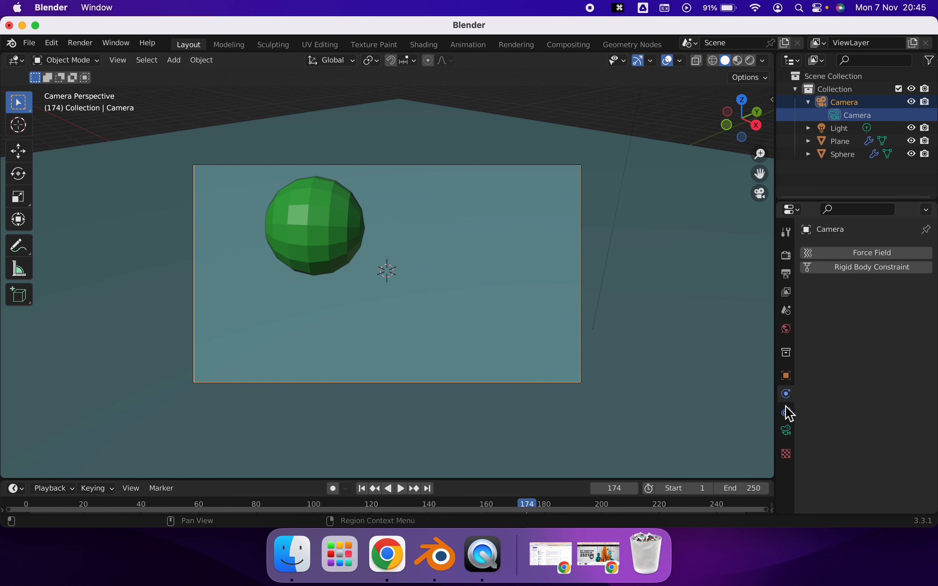
{"action": "left_click", "coordinate": [791, 416]}
{"action": "left_click", "coordinate": [788, 431]}
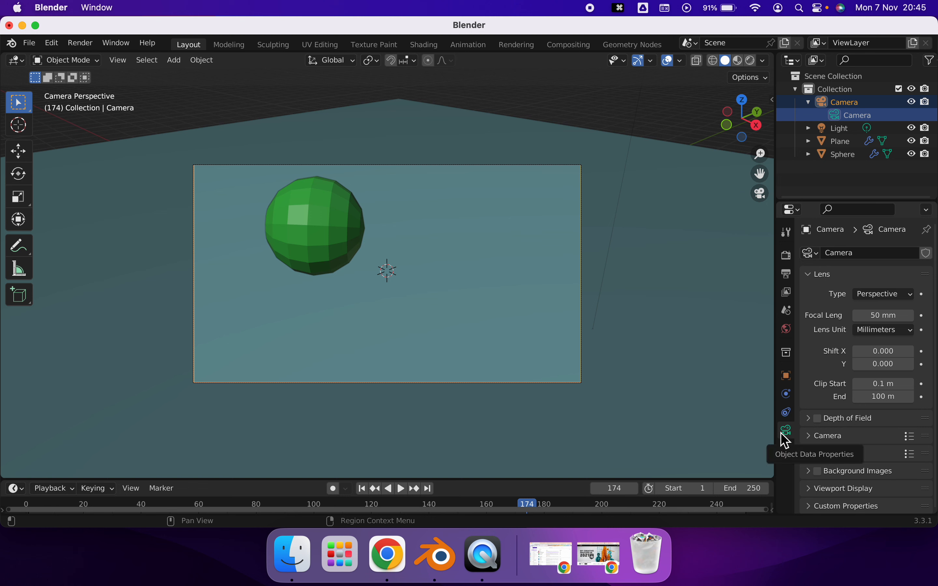
{"action": "left_click", "coordinate": [856, 315]}
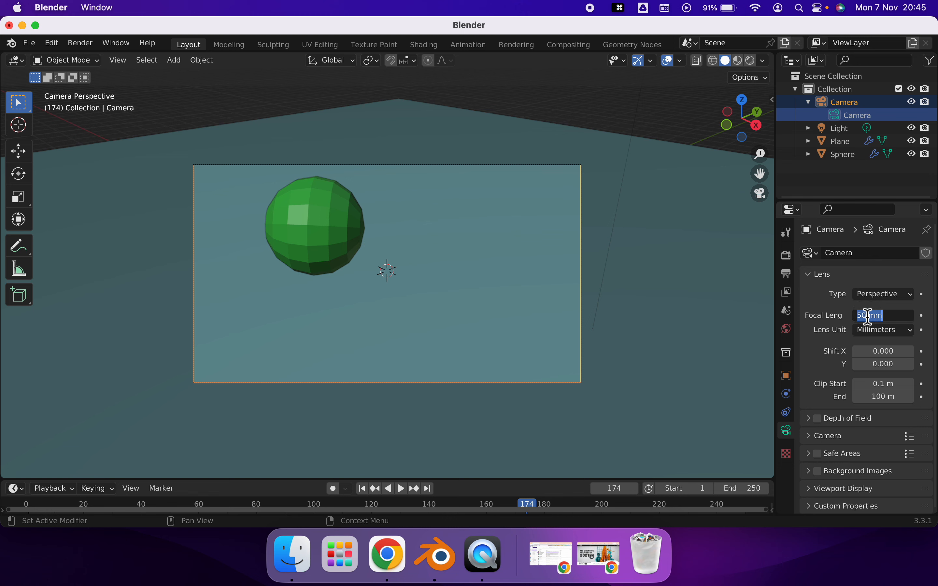
{"action": "type", "text": "25"}
{"action": "key", "text": "Return"}
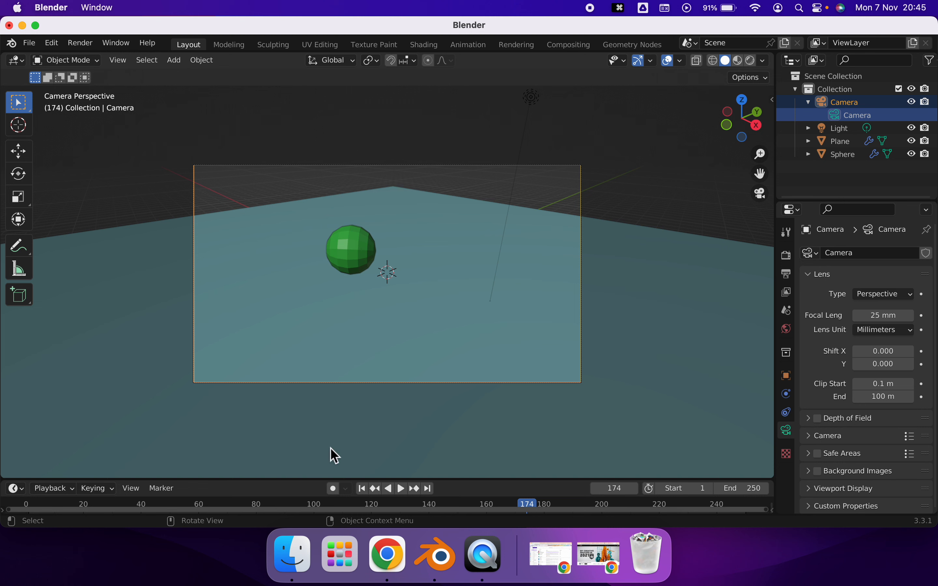
{"action": "left_click", "coordinate": [402, 488]}
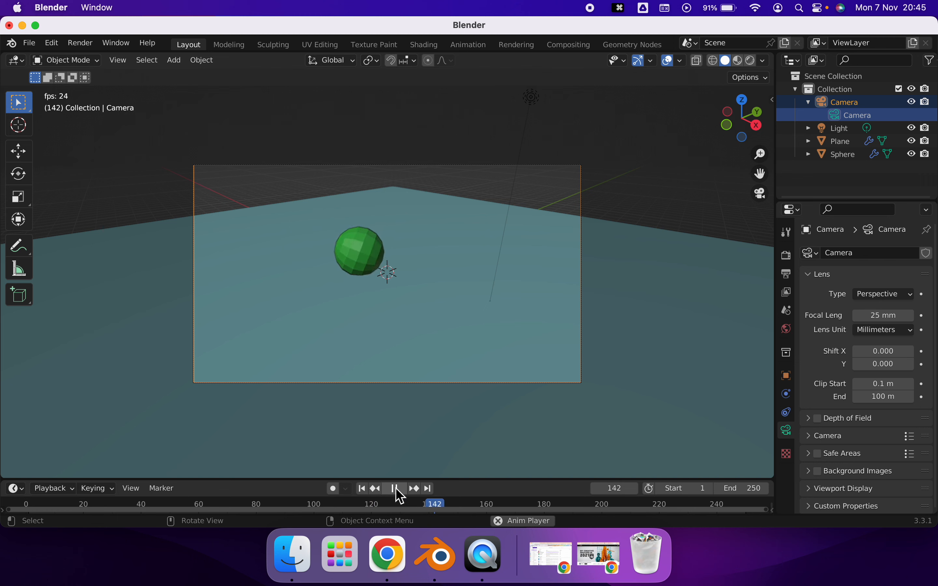
{"action": "left_click", "coordinate": [397, 490]}
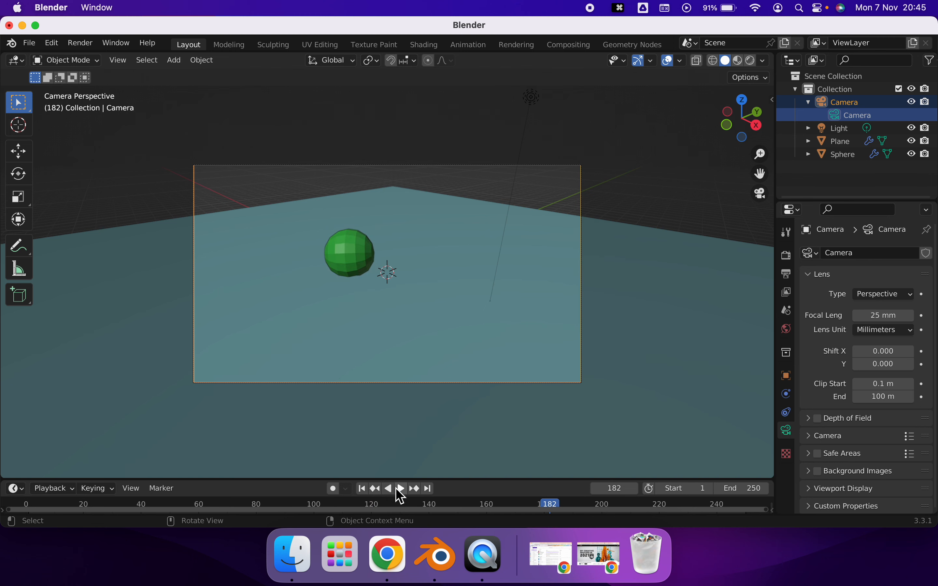
Set the scene's output frame rate to 60 fps.
{"action": "left_click", "coordinate": [789, 258]}
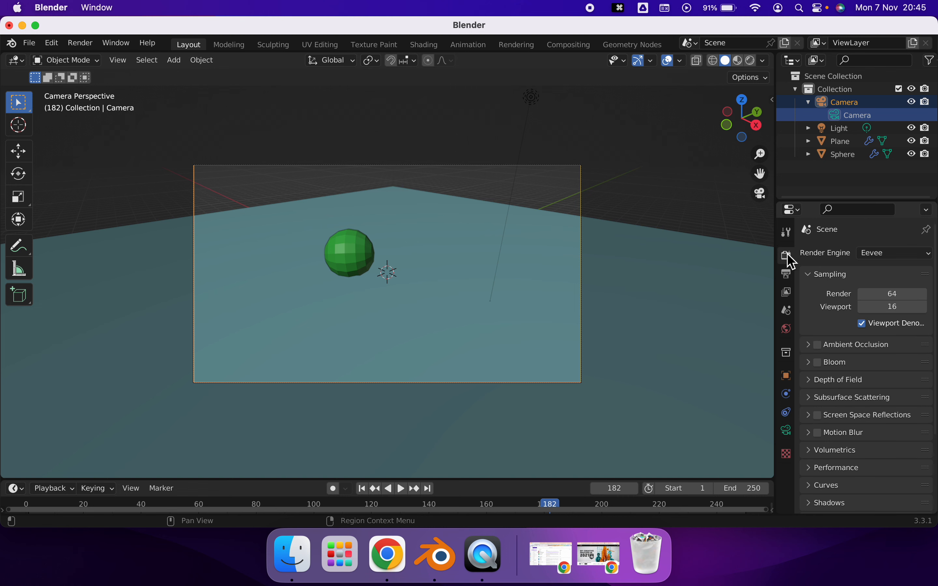
{"action": "left_click", "coordinate": [788, 279]}
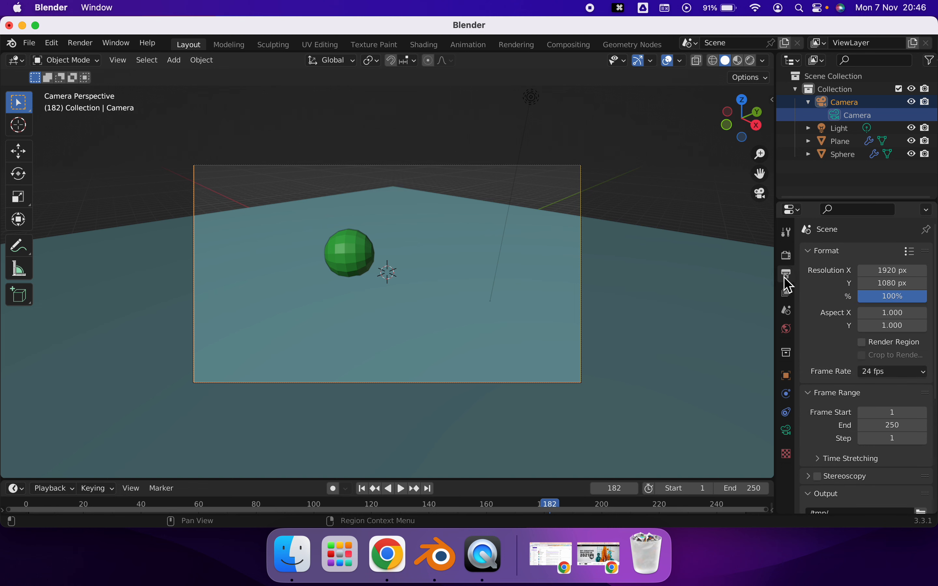
{"action": "left_click", "coordinate": [885, 372]}
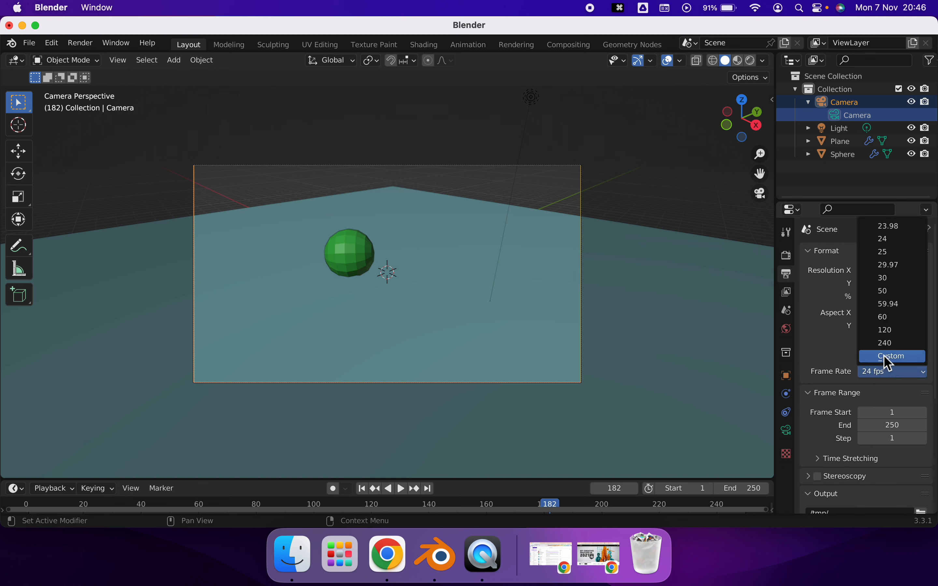
{"action": "left_click", "coordinate": [891, 318]}
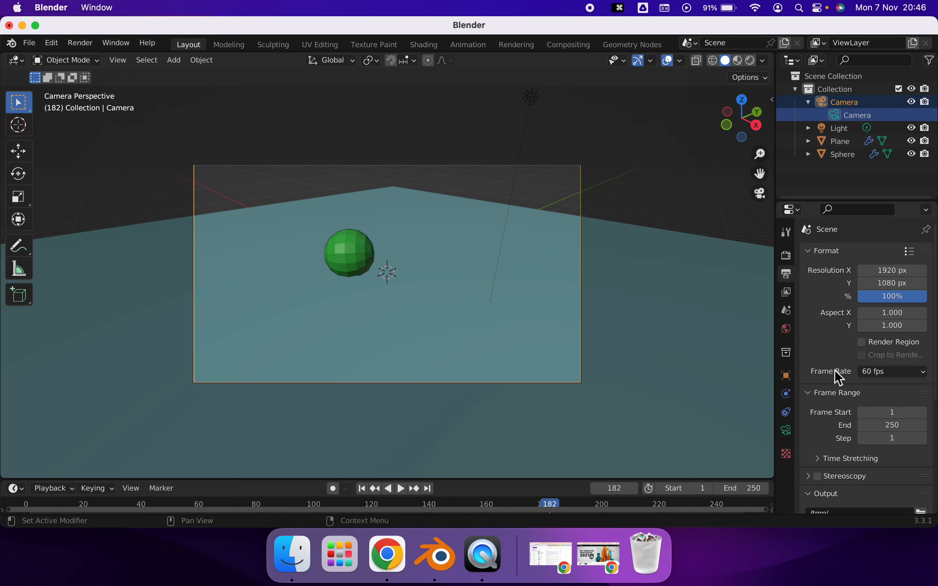
Choose the Documents folder as the render output location.
{"action": "scroll", "coordinate": [834, 370], "scroll_direction": "down", "scroll_amount": 5}
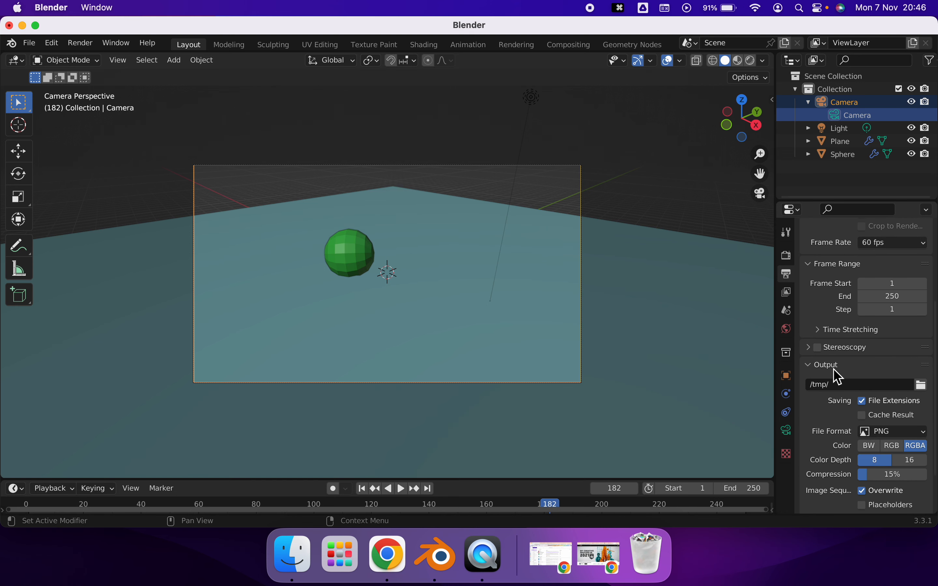
{"action": "scroll", "coordinate": [837, 374], "scroll_direction": "down", "scroll_amount": 2}
{"action": "left_click", "coordinate": [922, 350]}
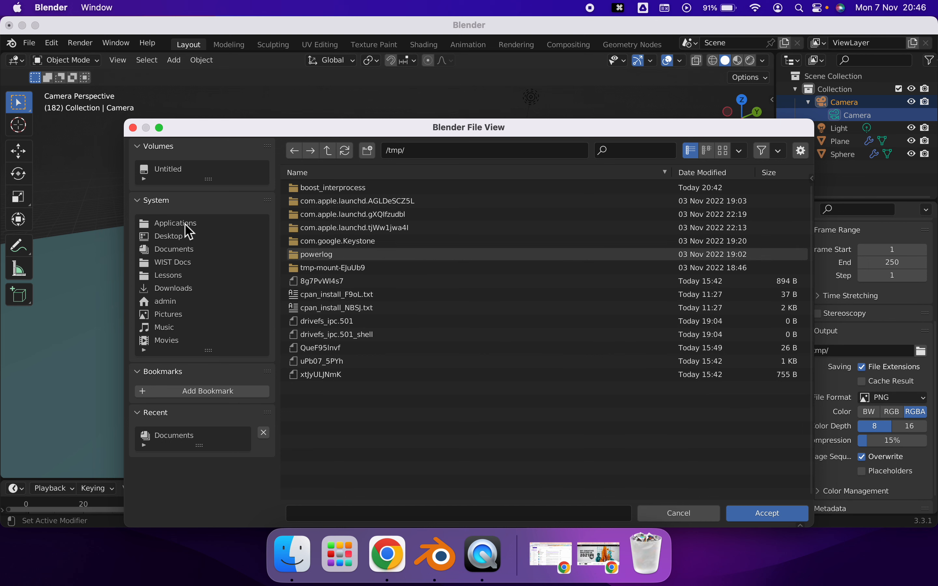
{"action": "left_click", "coordinate": [191, 254]}
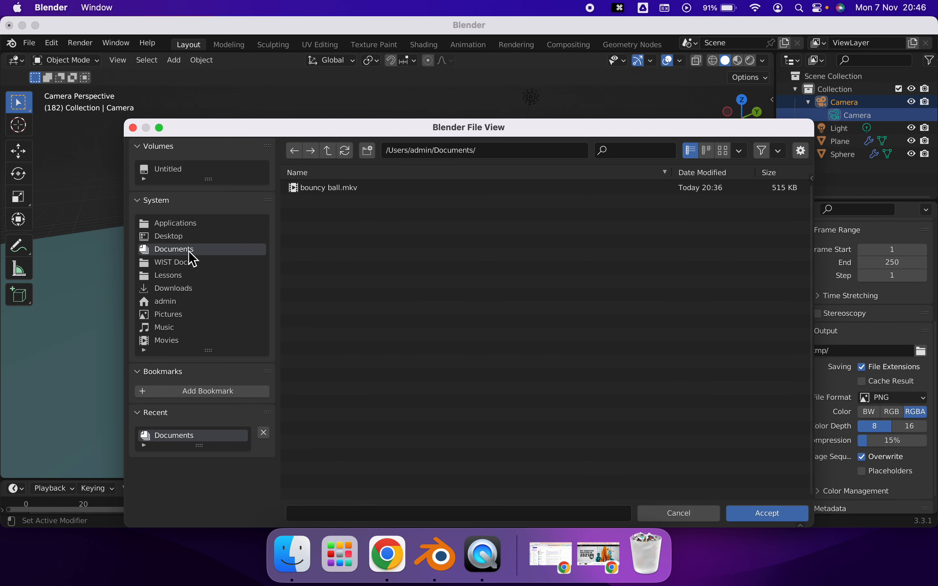
{"action": "left_click", "coordinate": [746, 518]}
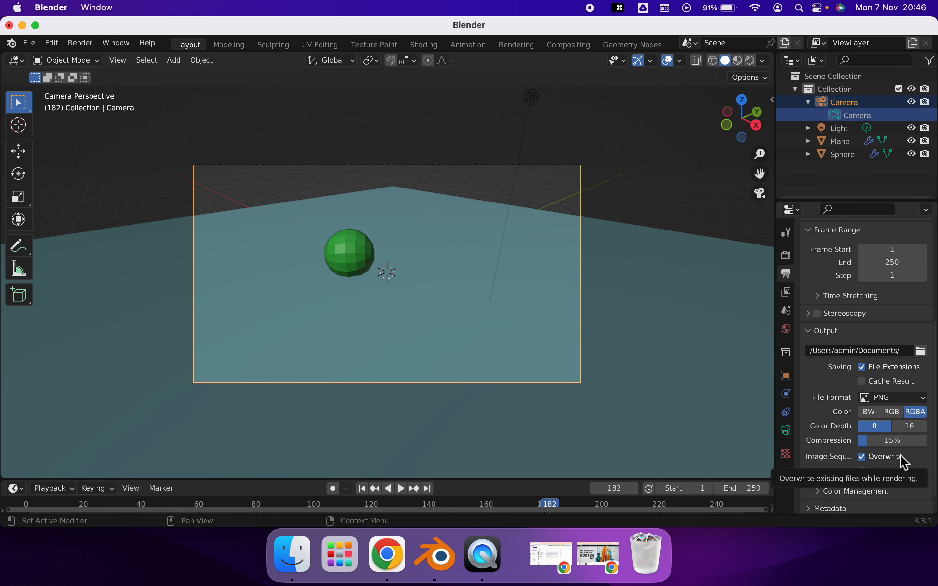
Raise the output compression to 100% and change the output file format to FFmpeg Video.
{"action": "left_click_drag", "start_coordinate": [862, 441], "coordinate": [930, 441]}
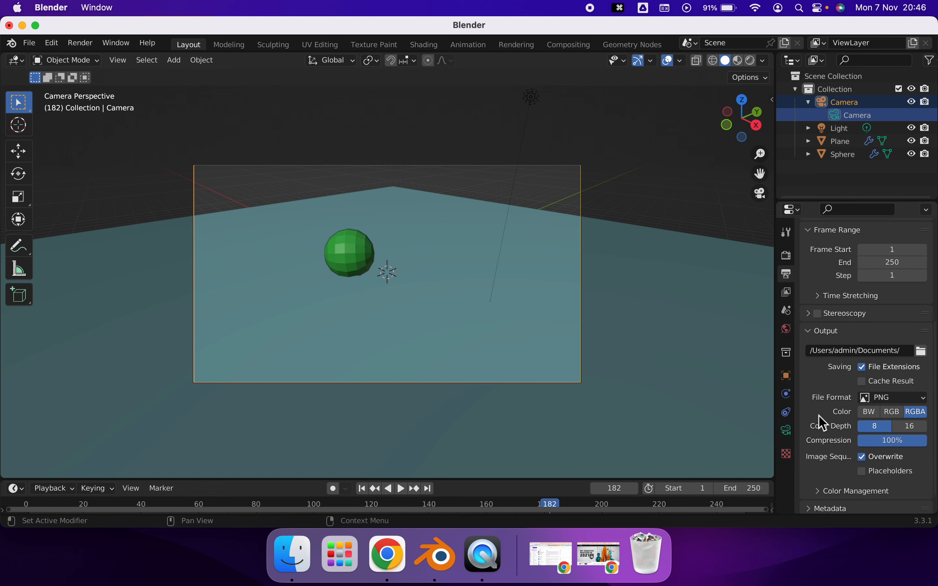
{"action": "scroll", "coordinate": [817, 415], "scroll_direction": "down", "scroll_amount": 2}
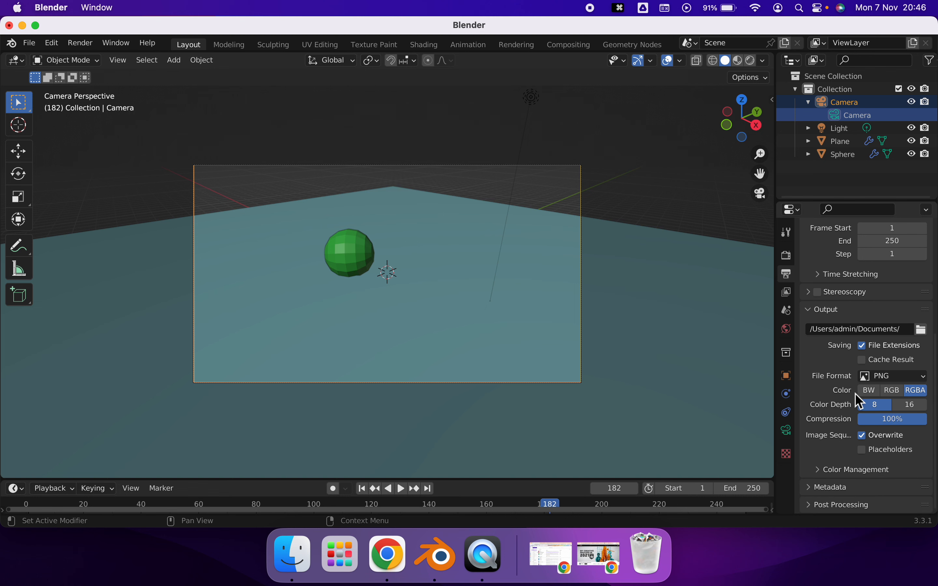
{"action": "left_click", "coordinate": [886, 376]}
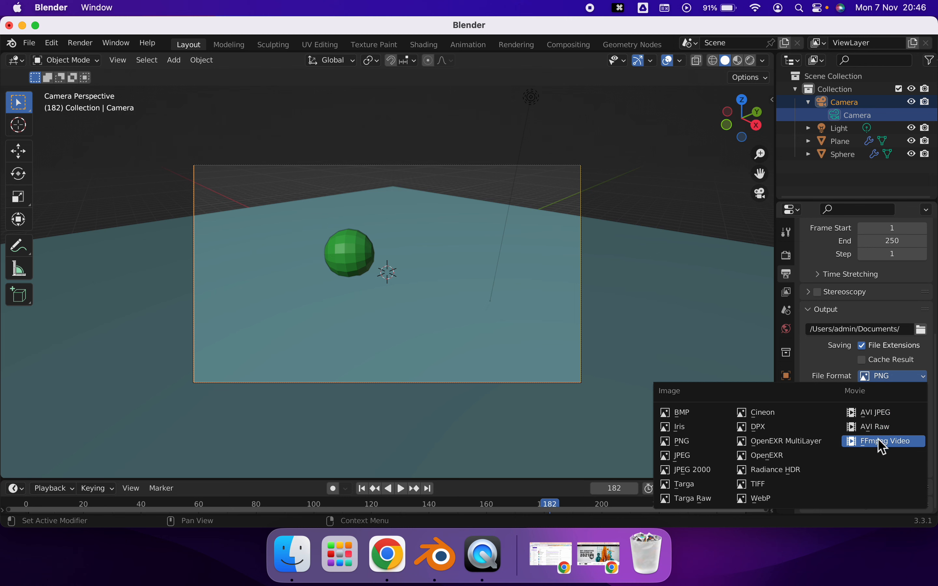
{"action": "left_click", "coordinate": [889, 442]}
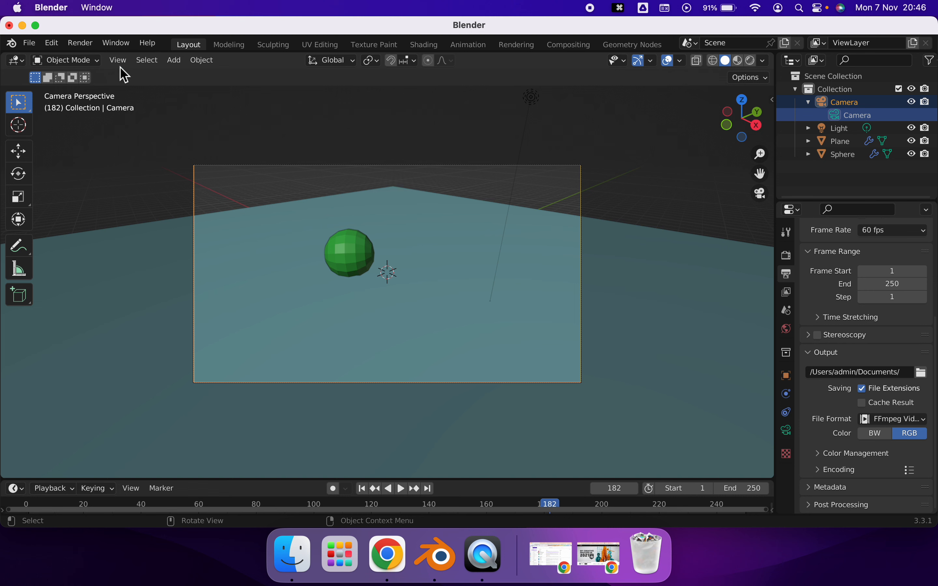
{"action": "left_click", "coordinate": [82, 45]}
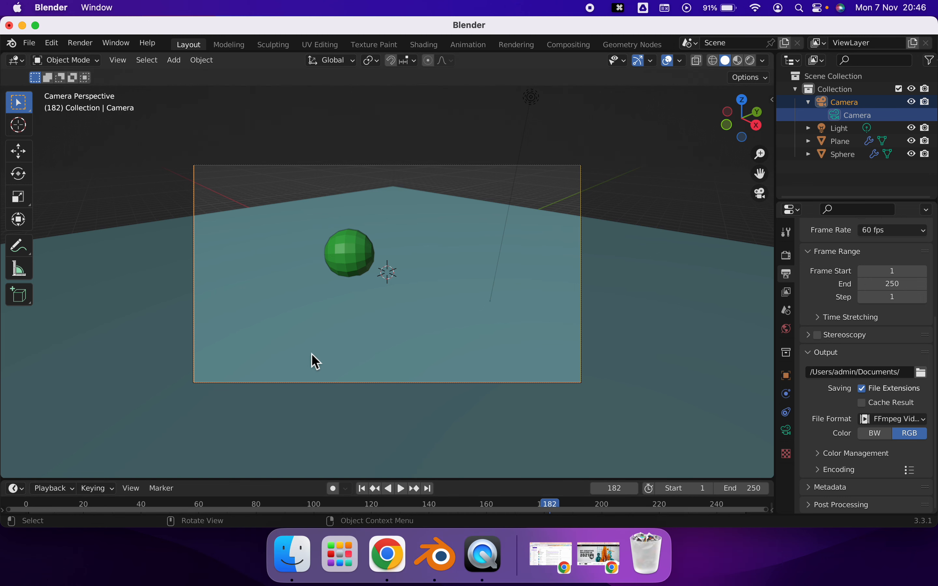
Switch to Finder, play bouncy ball.mkv from the Documents folder to review a finished render, and close the video.
{"action": "left_click", "coordinate": [293, 542]}
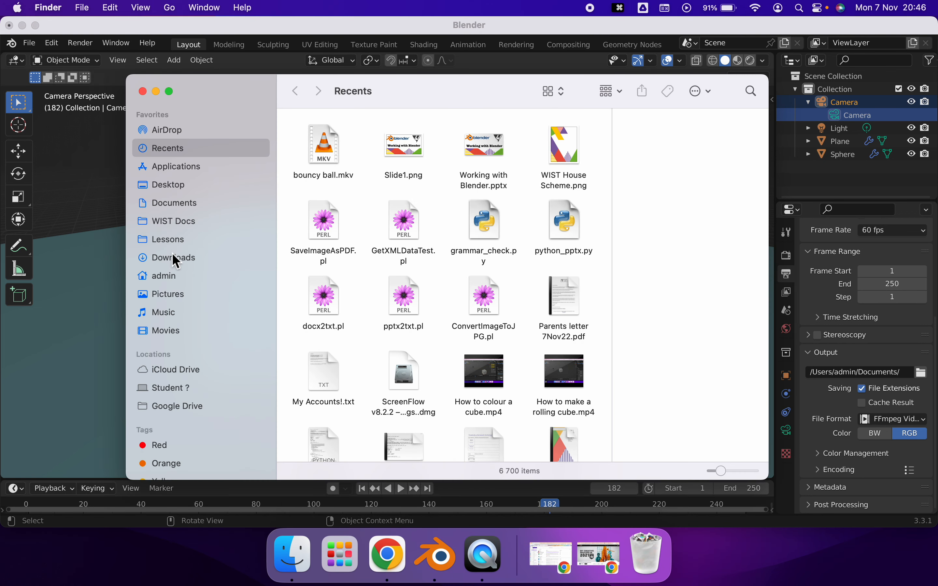
{"action": "left_click", "coordinate": [179, 202]}
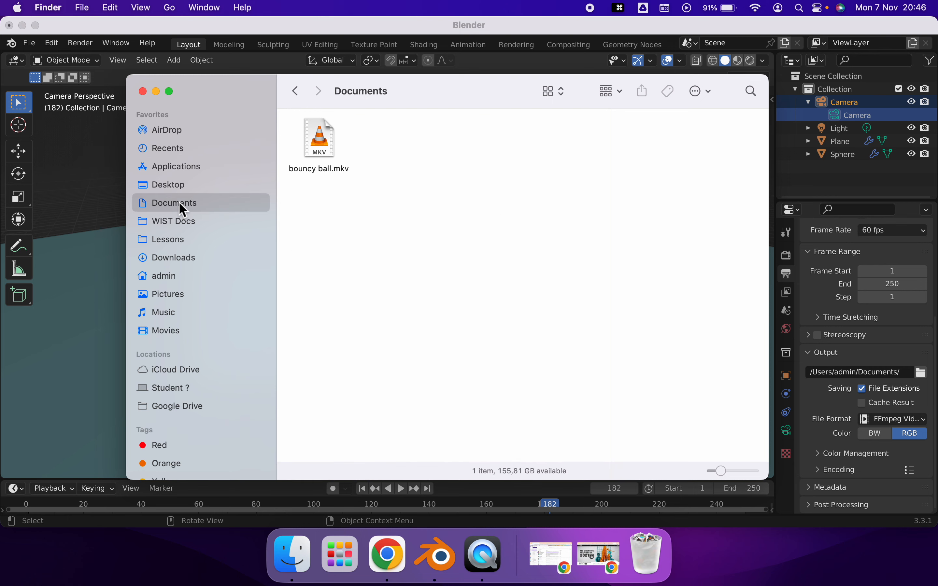
{"action": "left_click", "coordinate": [318, 147]}
{"action": "double_click", "coordinate": [317, 147]}
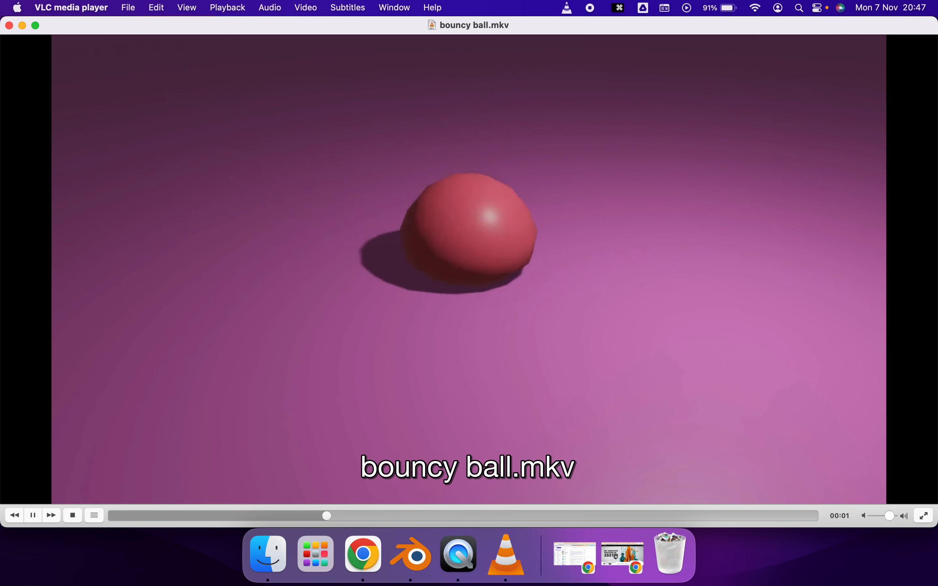
{"action": "left_click", "coordinate": [10, 26]}
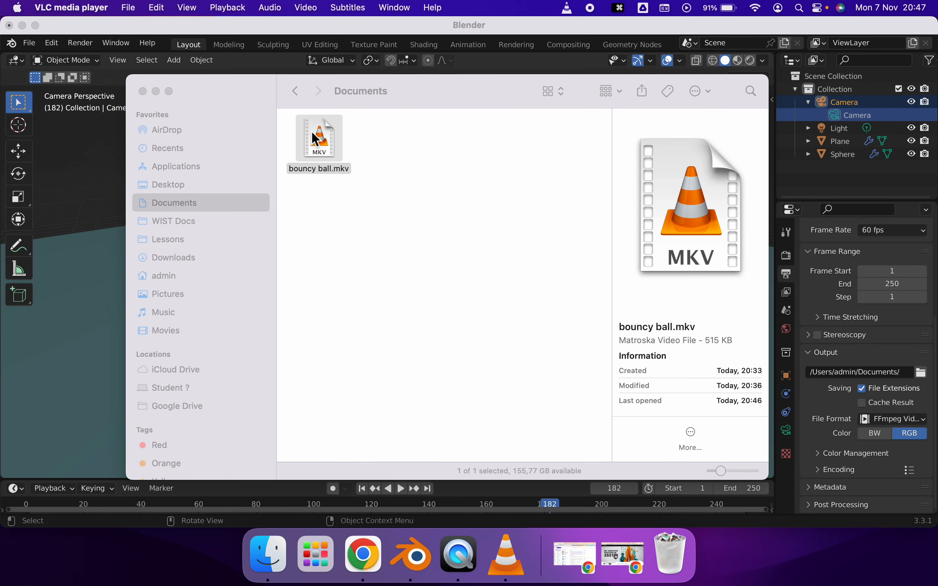